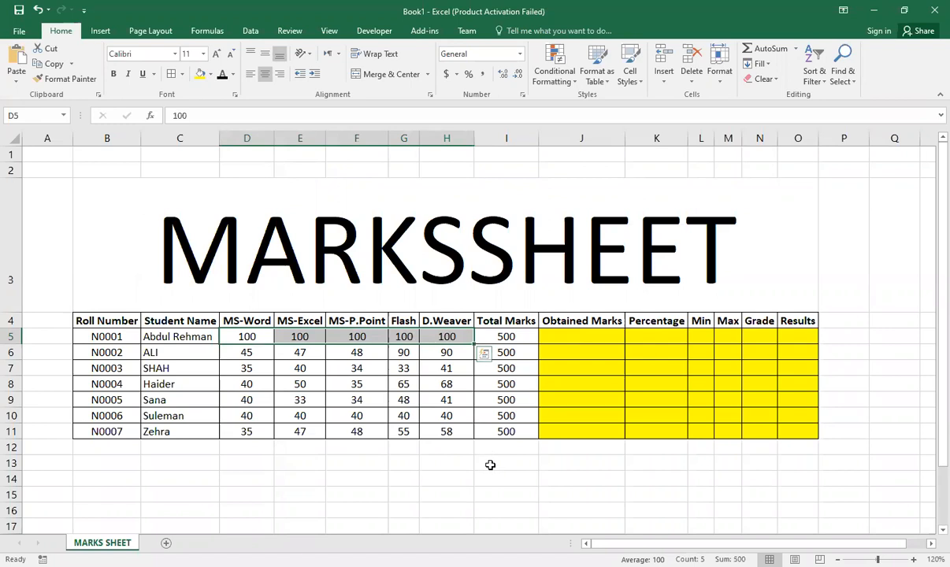
Step: Enter =SUM(D5:H5) in cell J5 to total the first student's obtained marks
click(564, 337)
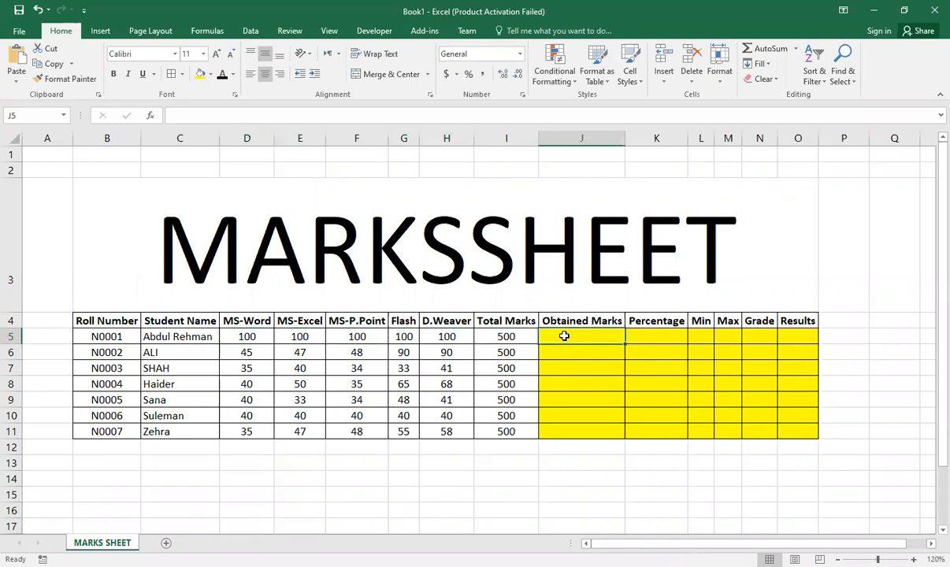
text(=)
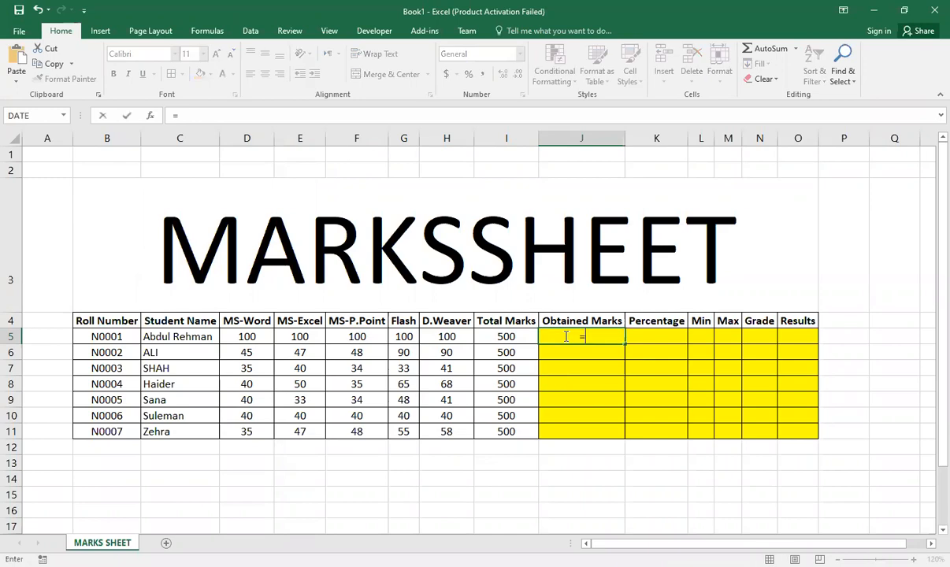
key(Escape)
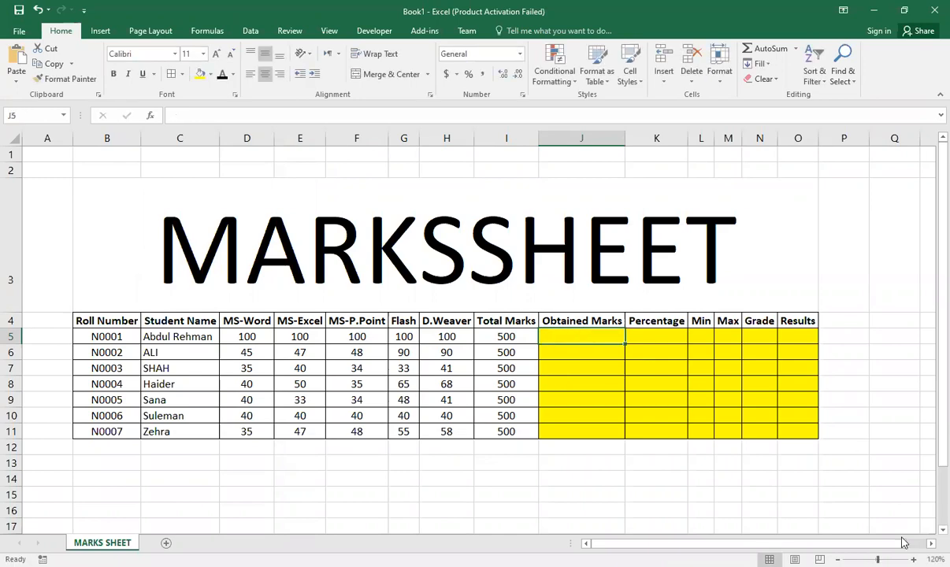
ctrl+scroll(473, 330, up, 2)
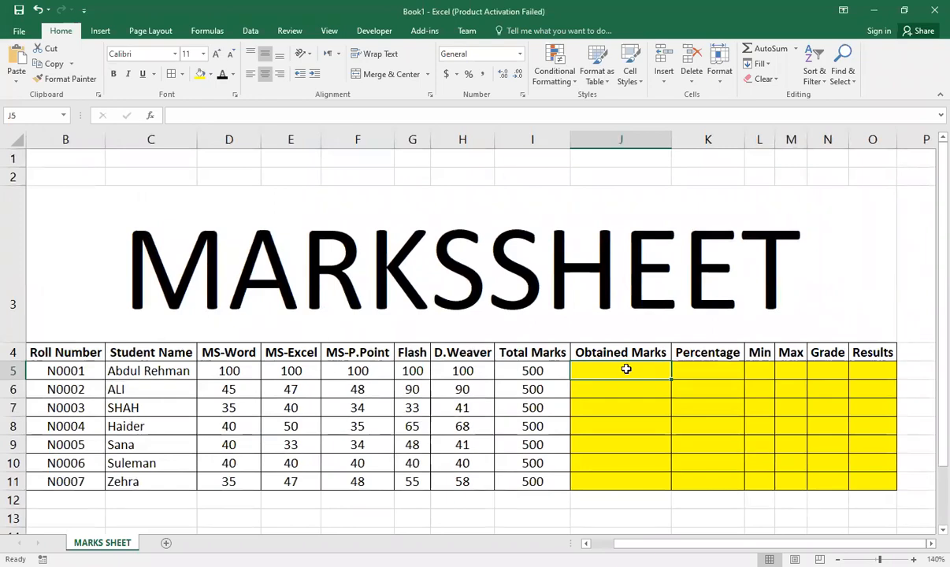
ctrl+scroll(628, 373, down, 1)
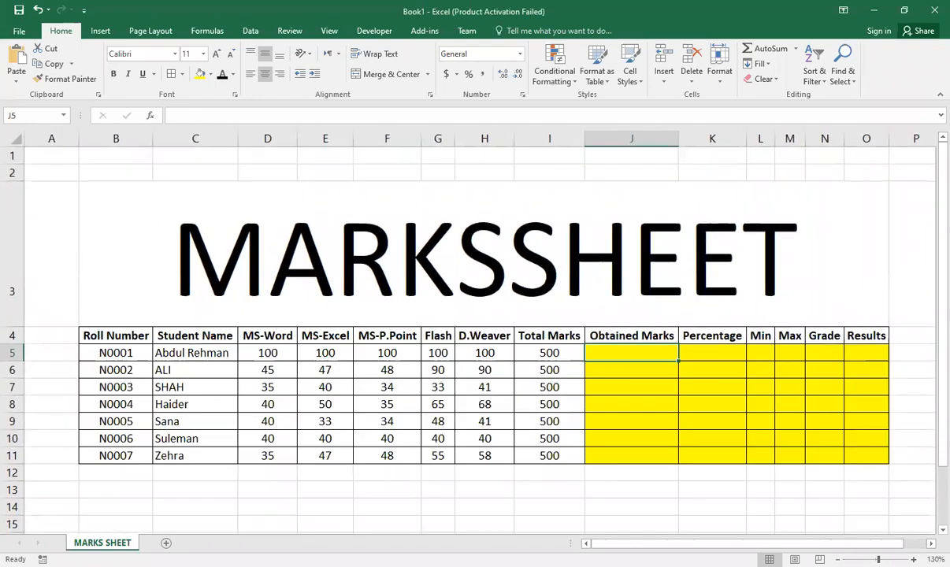
text(=)
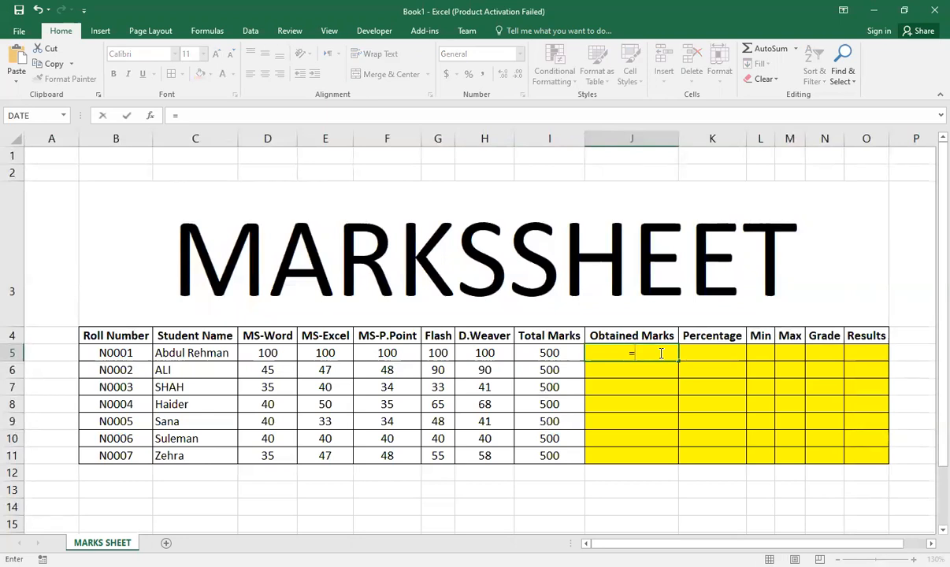
text(S)
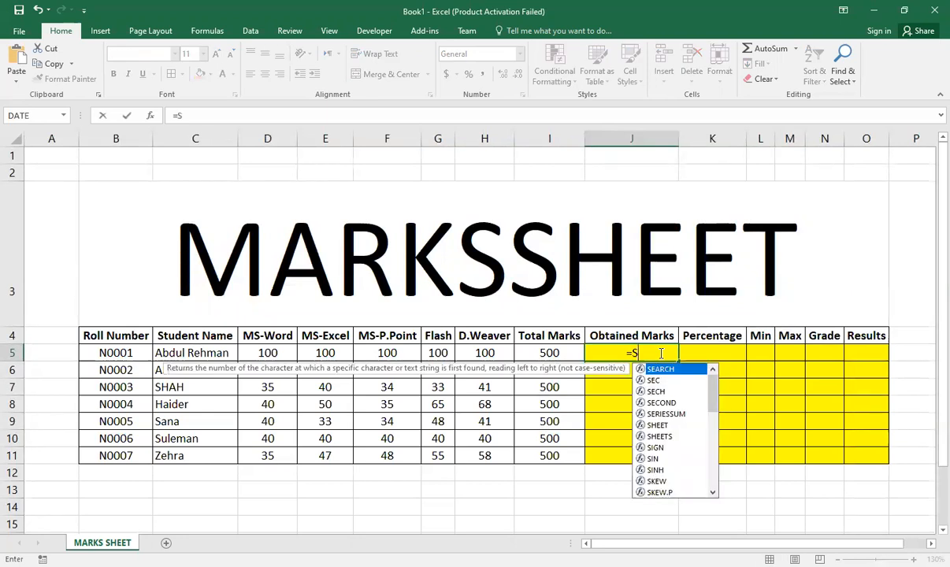
text(UM()
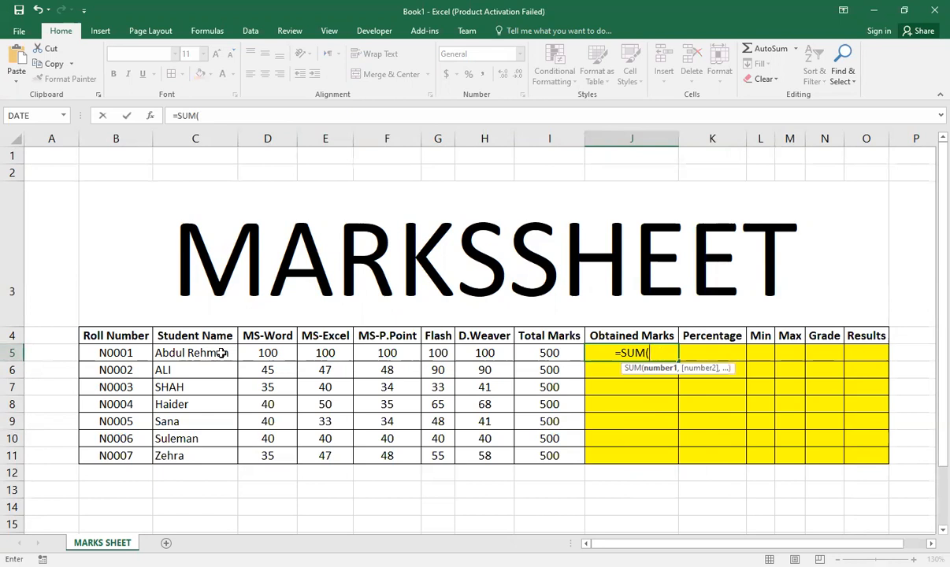
text(D5:)
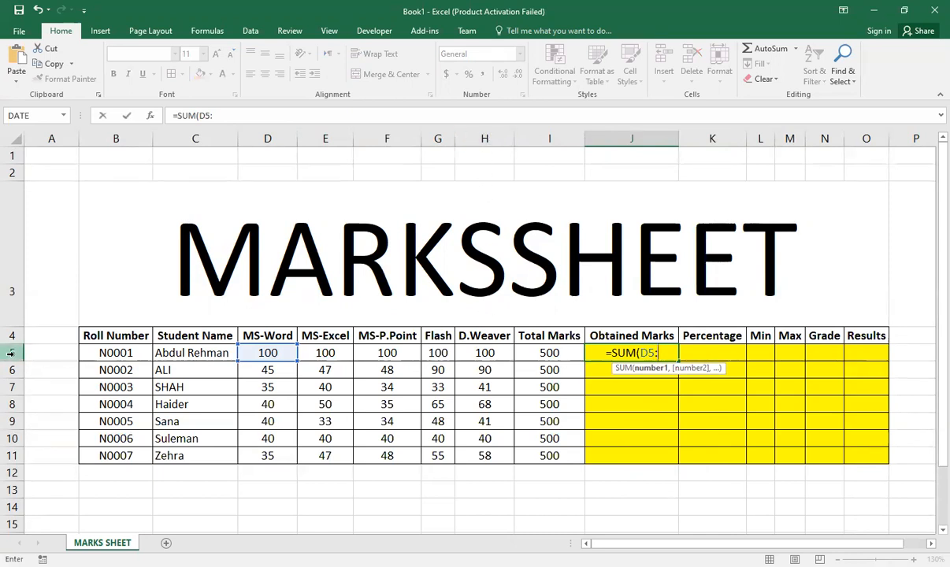
text(H)
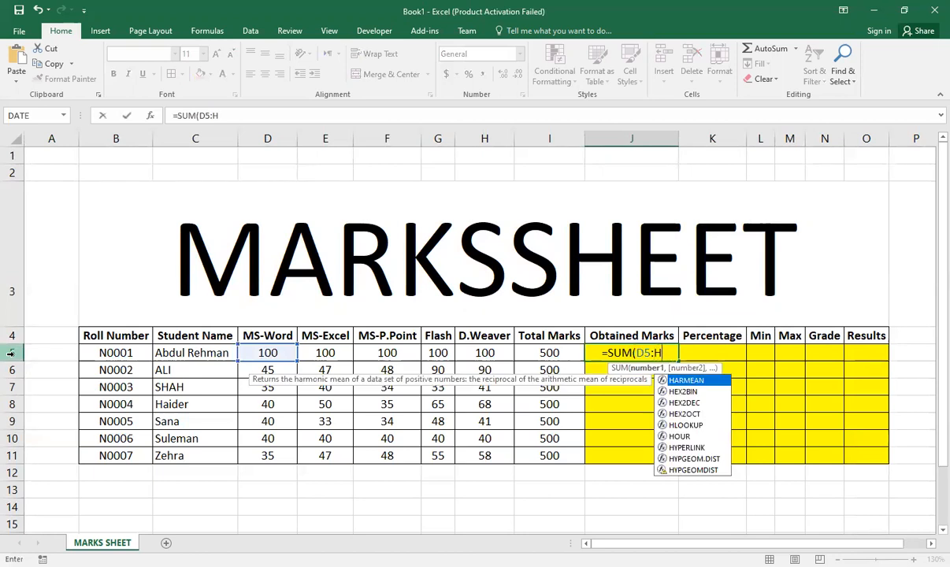
text(5))
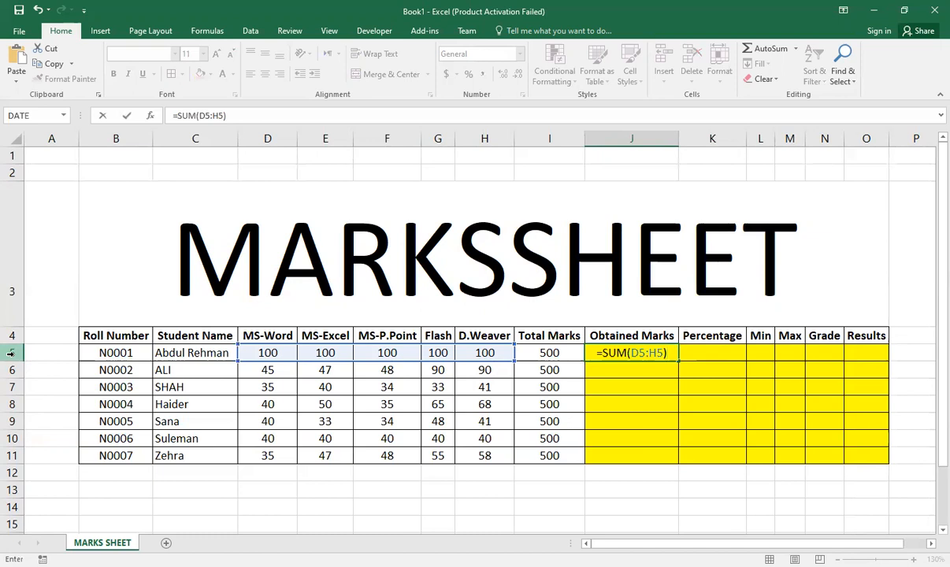
key(Return)
key(Up)
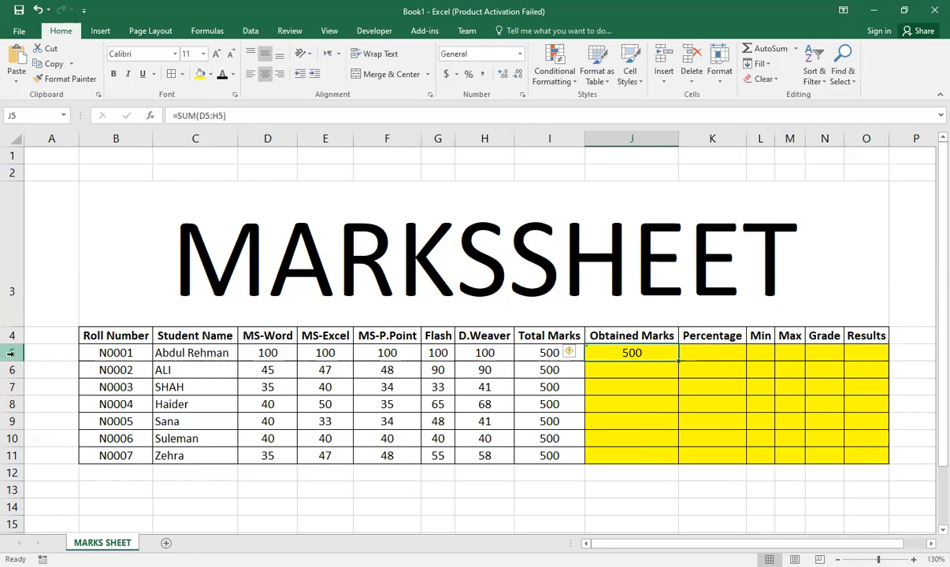
Step: Enter =J5*100/I5 in cell K5 to calculate the first student's percentage
click(712, 356)
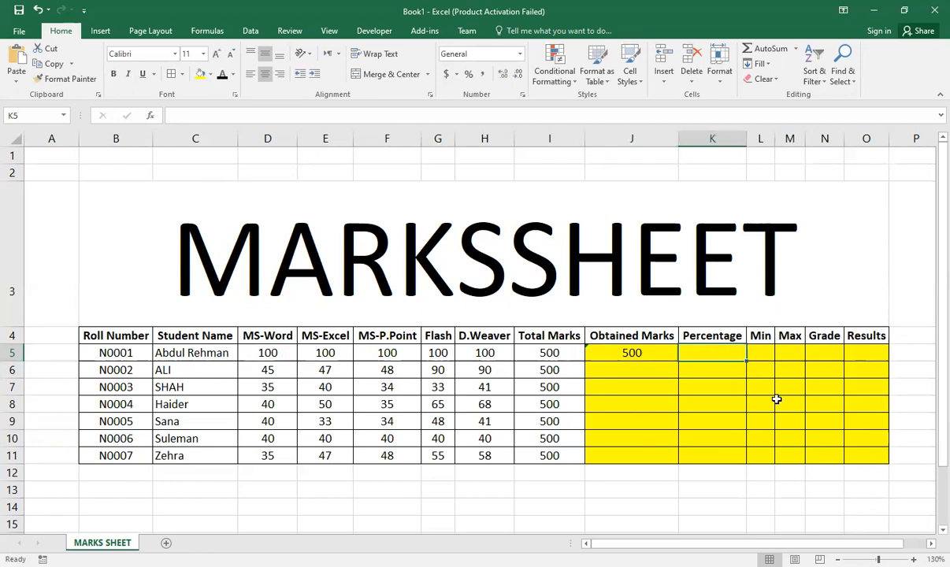
text(=)
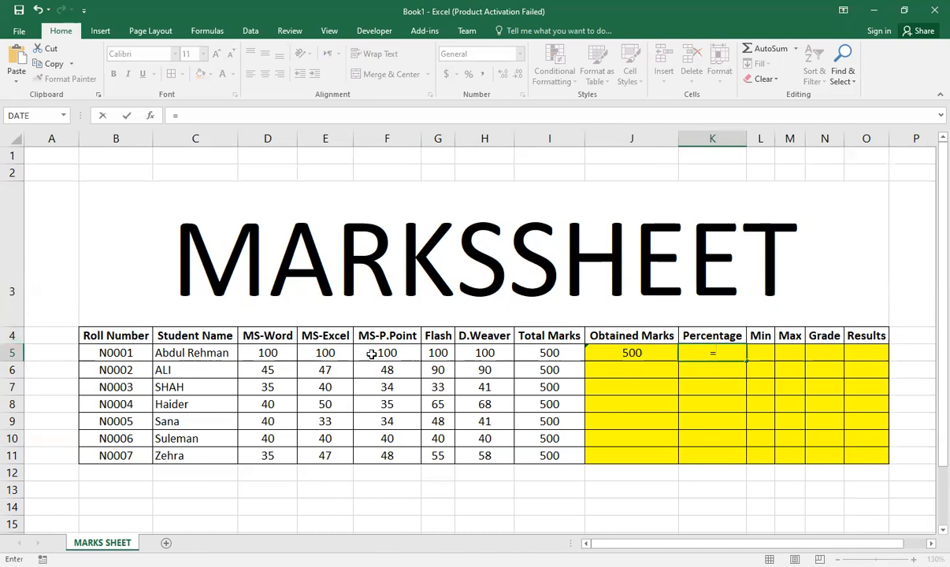
text(J5)
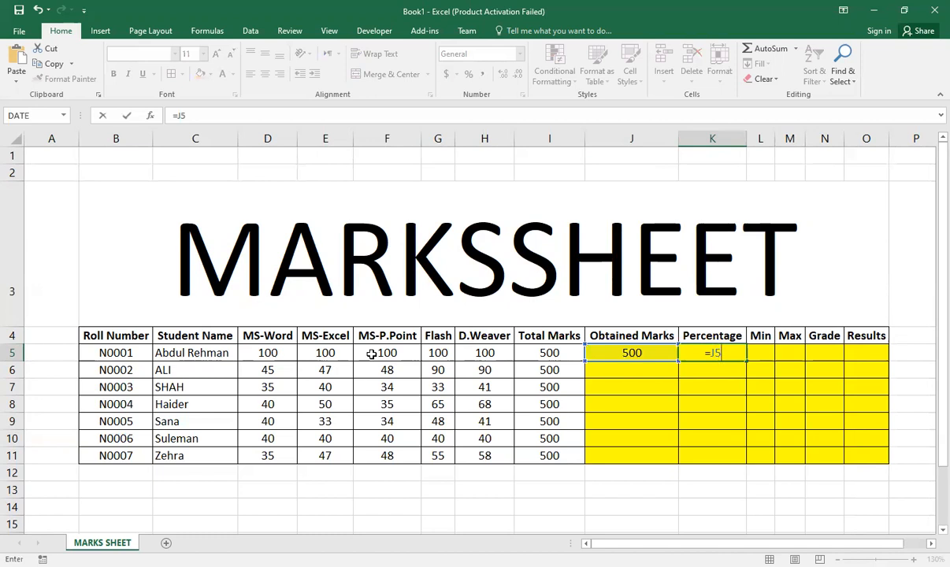
text(*100/)
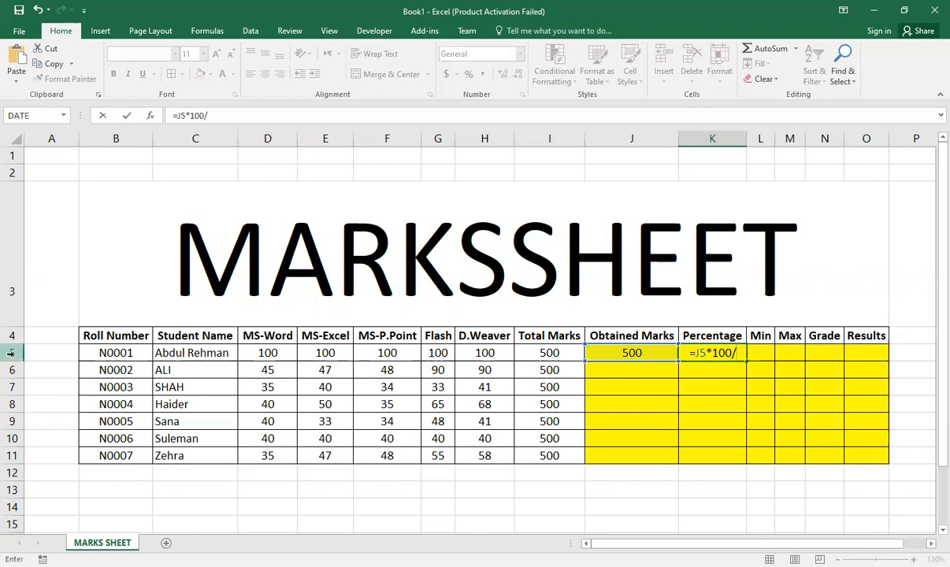
text(I5)
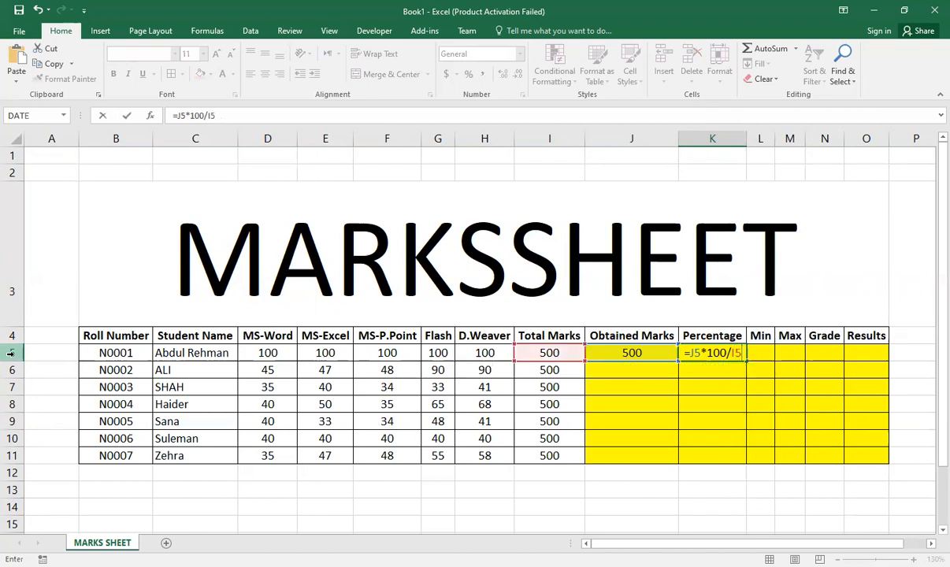
key(Return)
key(Up)
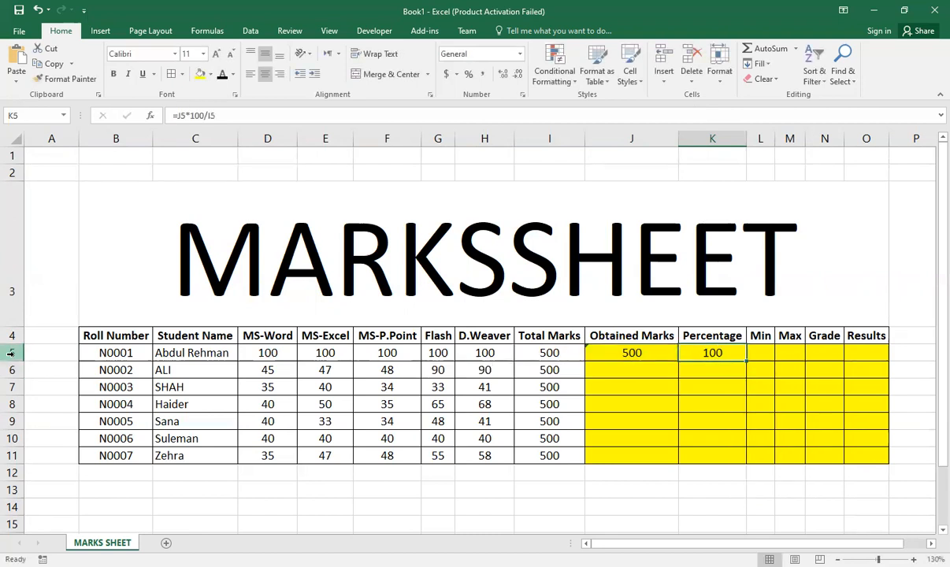
Step: Change the first student's MS-Word mark in cell D5 to 60
click(761, 353)
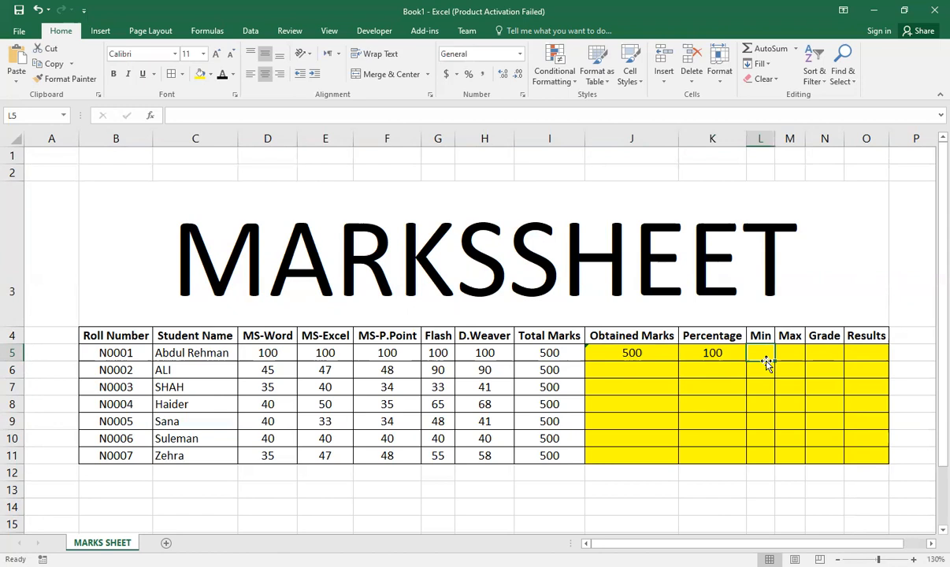
click(266, 351)
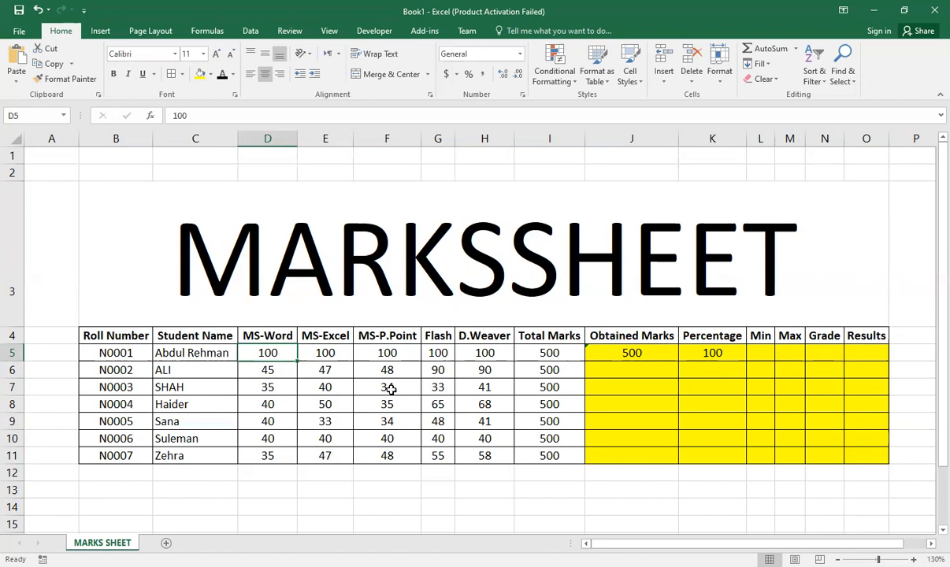
text(60)
key(Return)
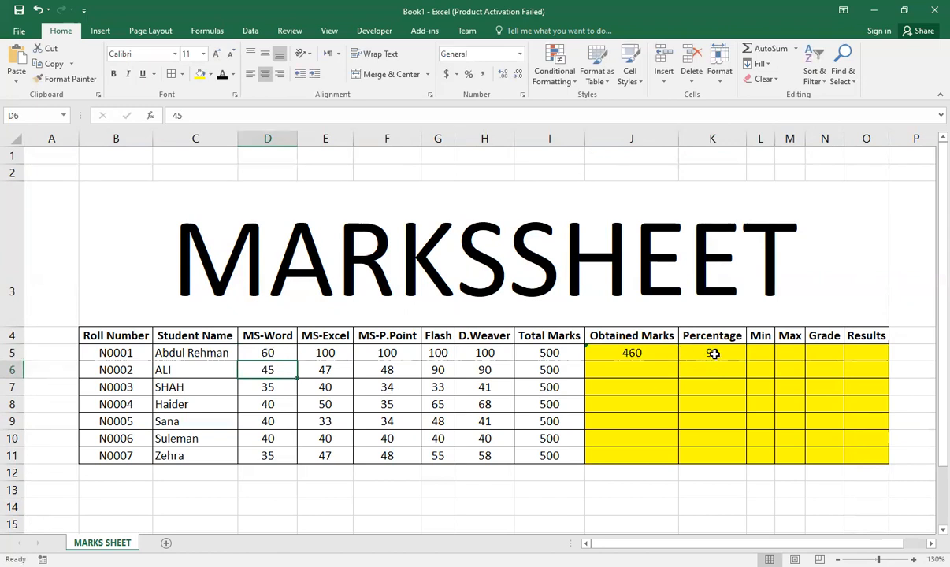
Step: Enter =MIN(D5:H5) in cell L5 to find the first student's lowest subject mark
click(758, 353)
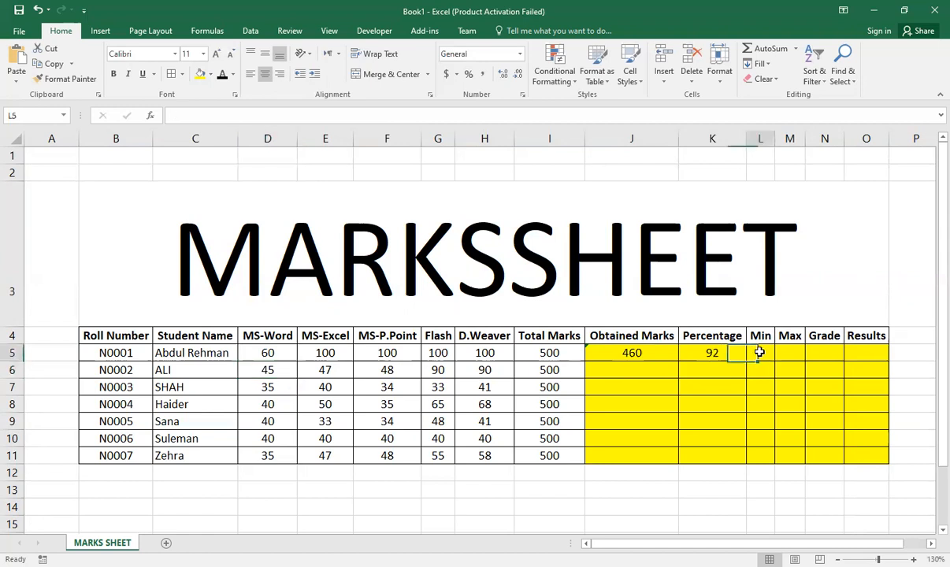
text(=)
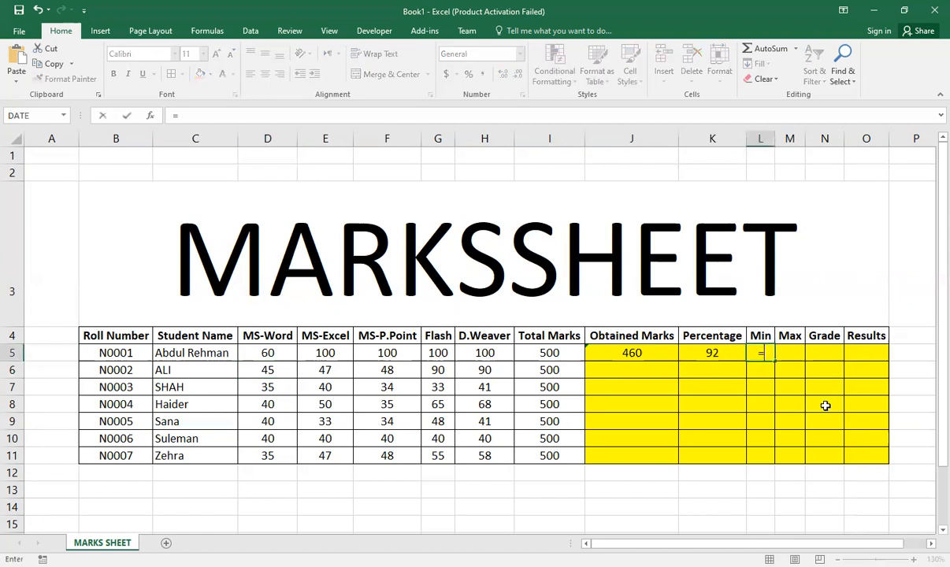
text(MIN()
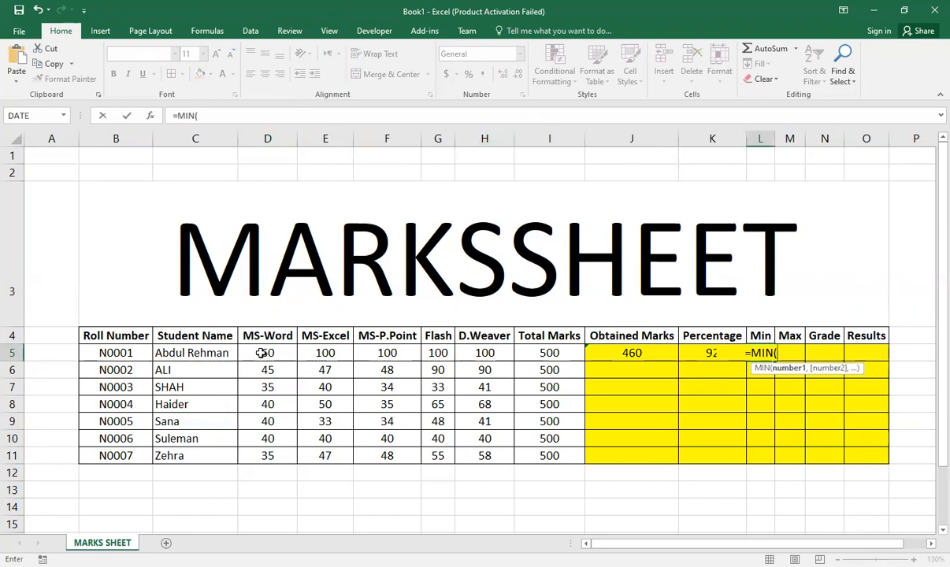
drag(263, 353, 467, 354)
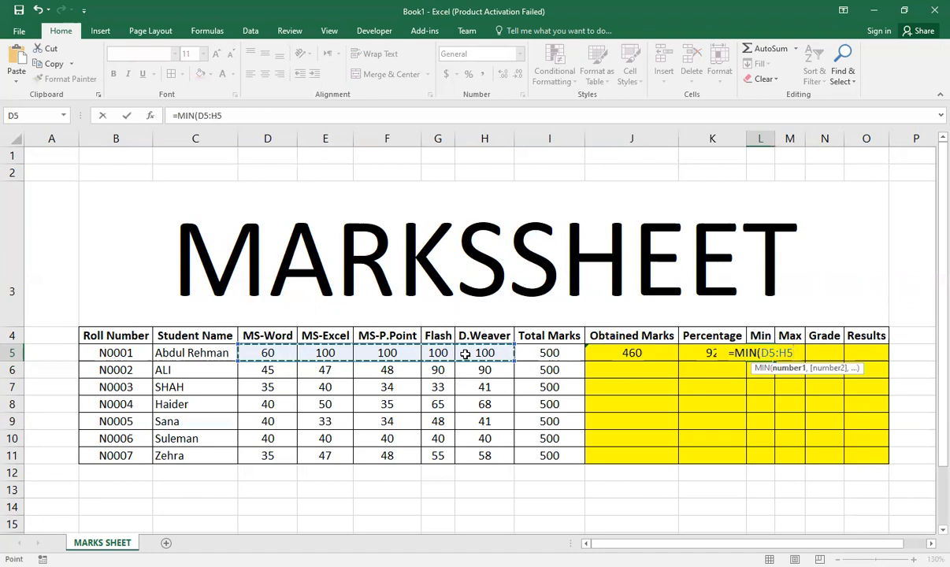
text())
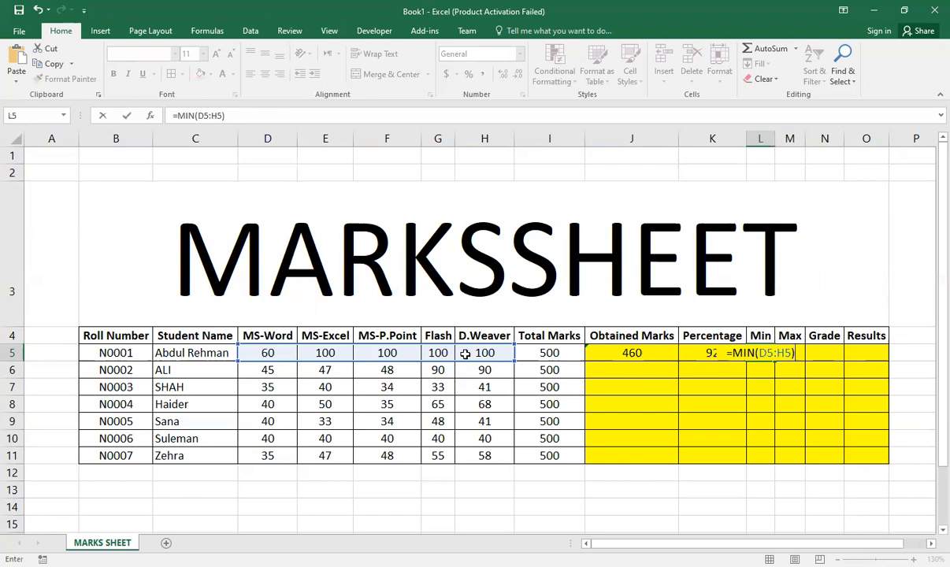
key(ctrl+Return)
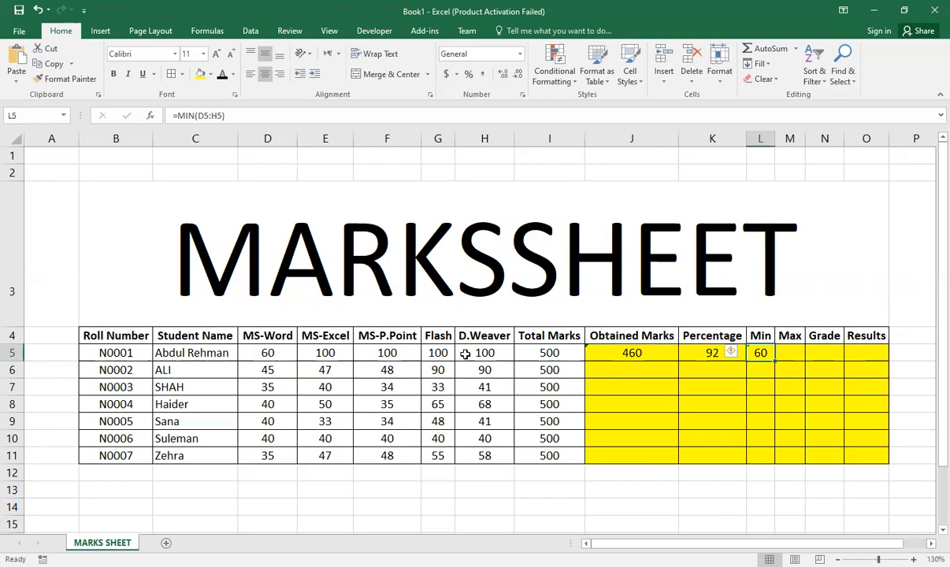
Step: Enter =MAX(D5:H5) in cell M5 to find the first student's highest subject mark
key(Right)
text(=)
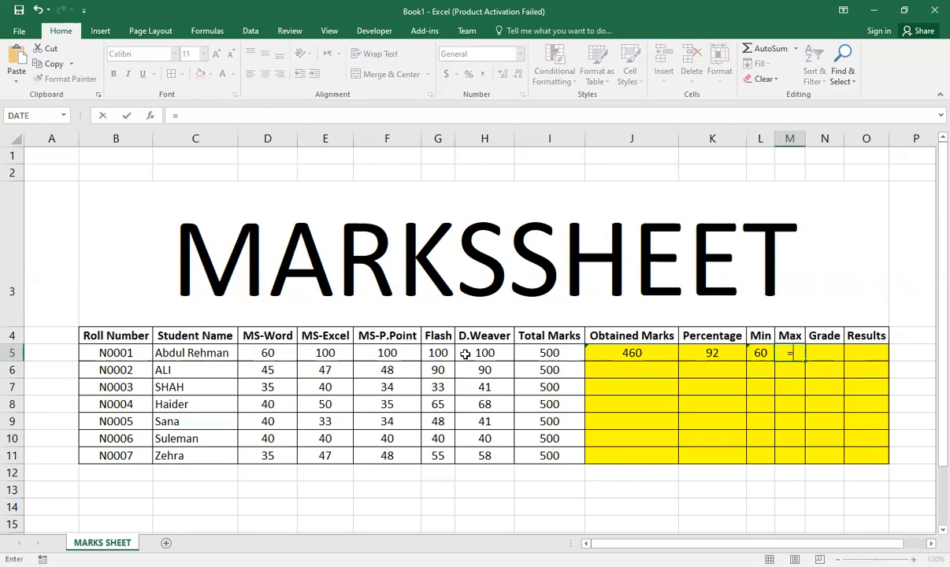
text(MAX()
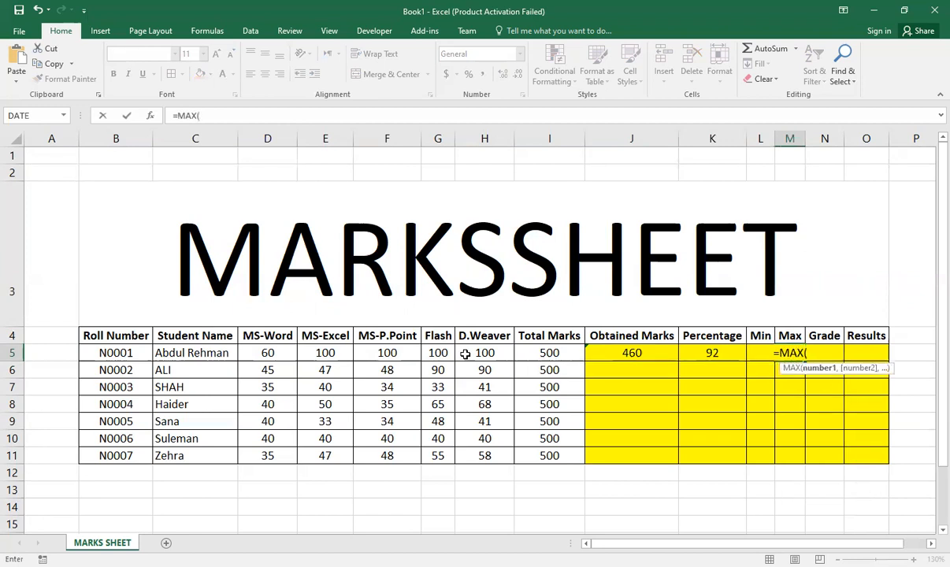
drag(278, 355, 408, 354)
drag(493, 356, 492, 356)
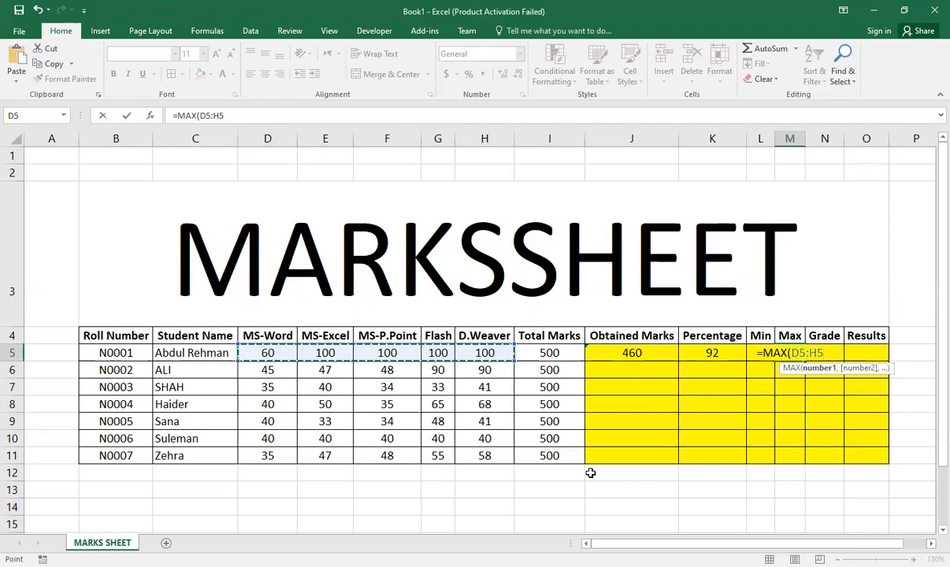
text())
key(ctrl+Return)
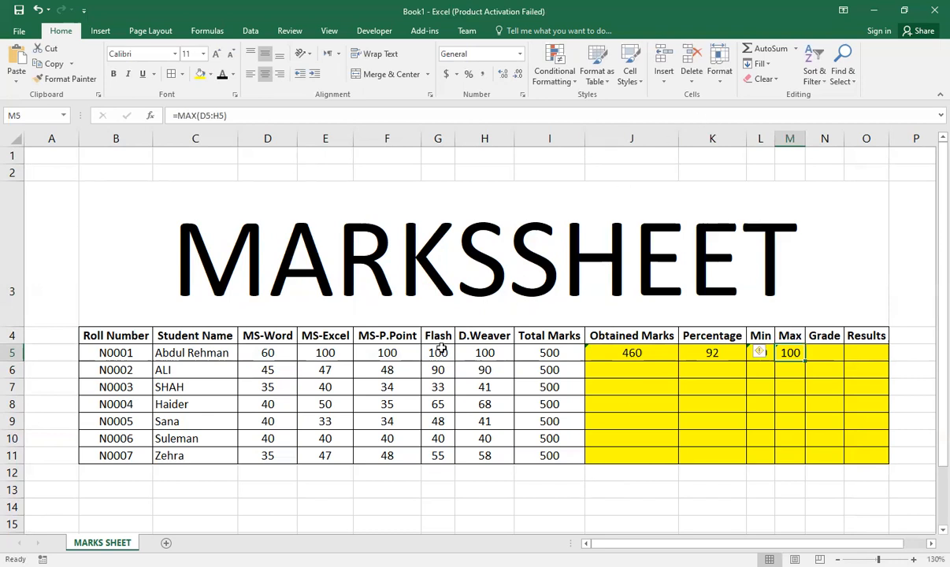
Step: Change the first student's D.Weaver mark in H5 to 90 and Flash mark in G5 to 92
click(485, 353)
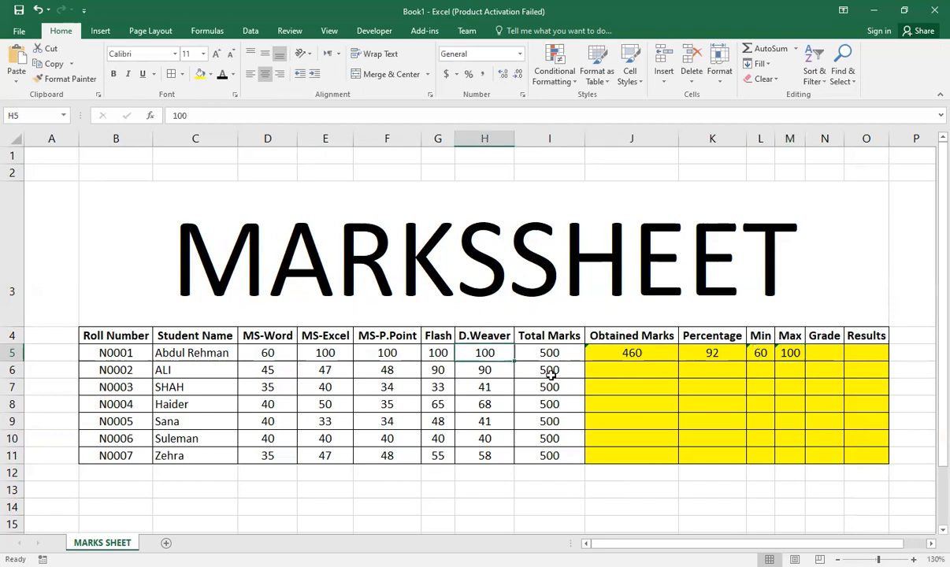
text(90)
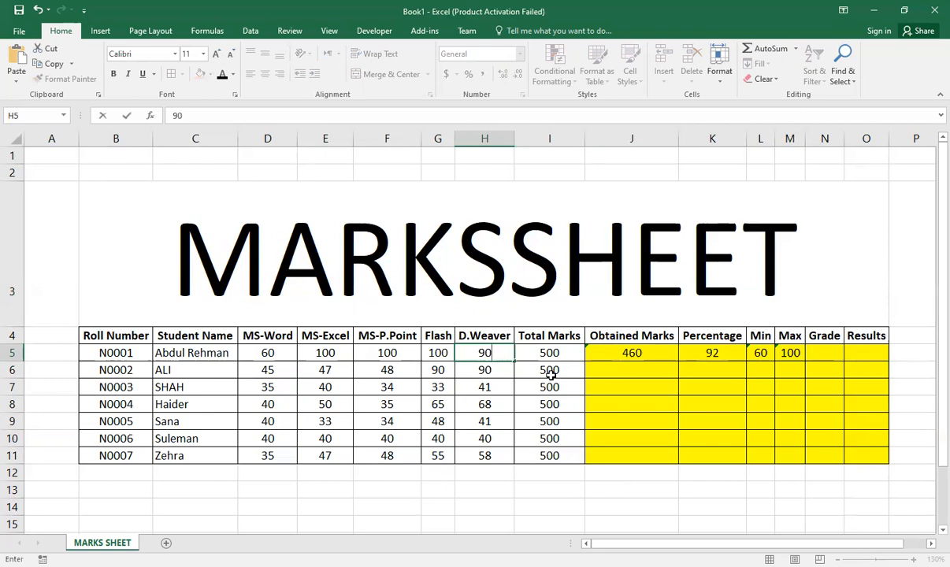
key(Left)
text(9)
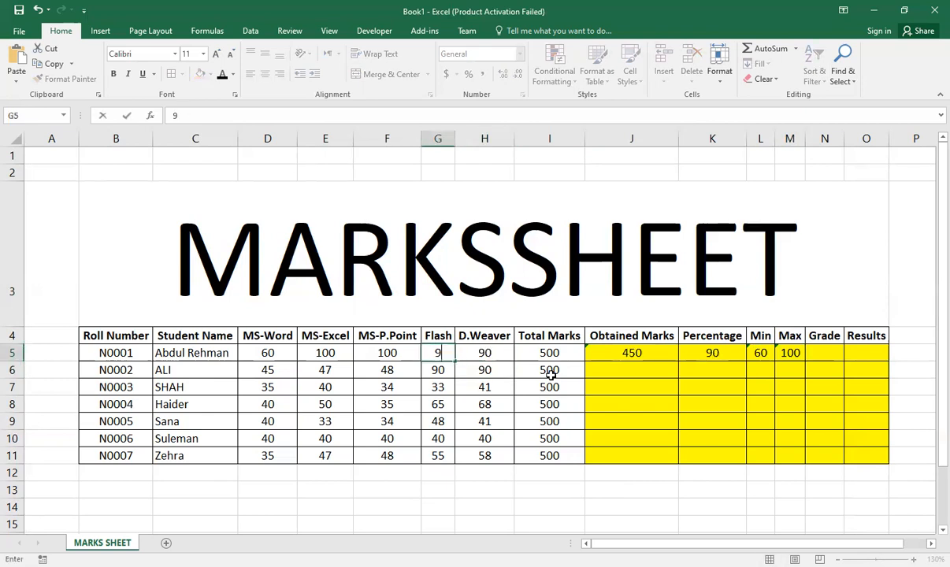
text(2)
key(ctrl+Return)
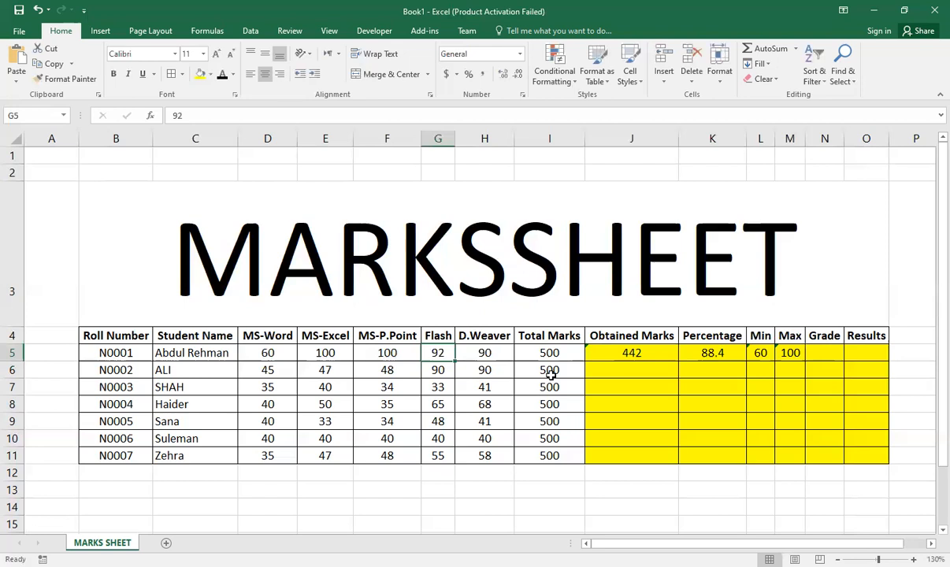
Step: Change the first student's MS-P.Point mark in F5 to 70 and MS-Excel mark in E5 to 60
key(Left)
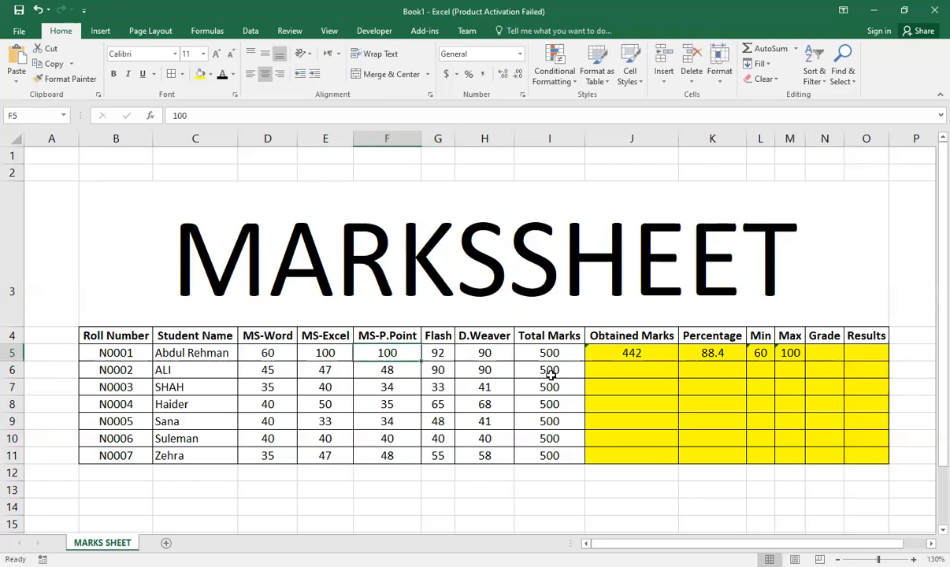
text(70)
key(Return)
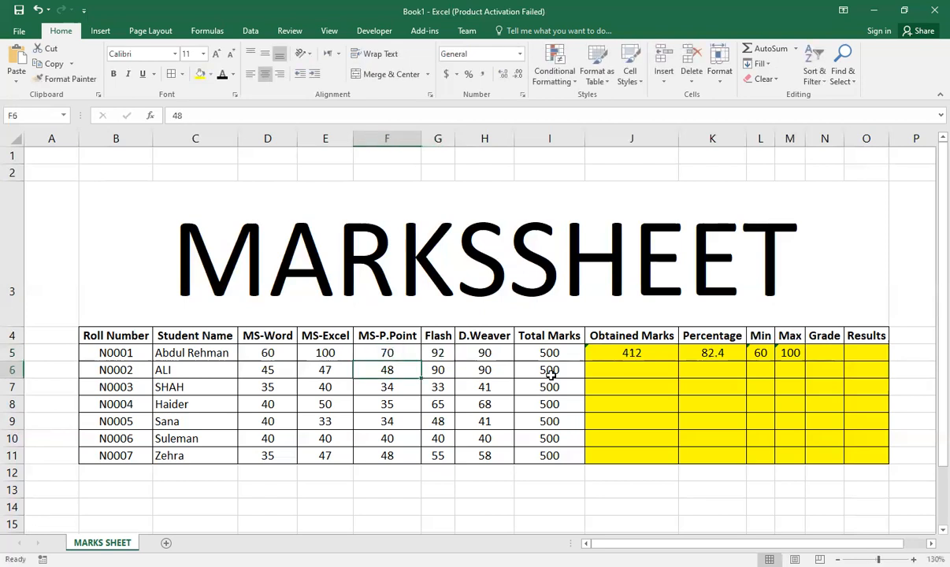
key(Up)
key(Left)
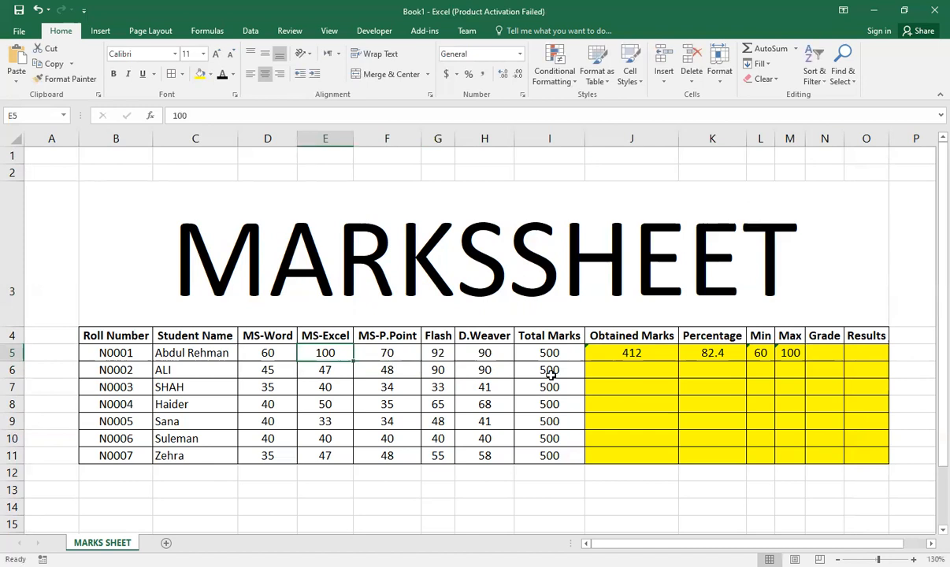
text(60)
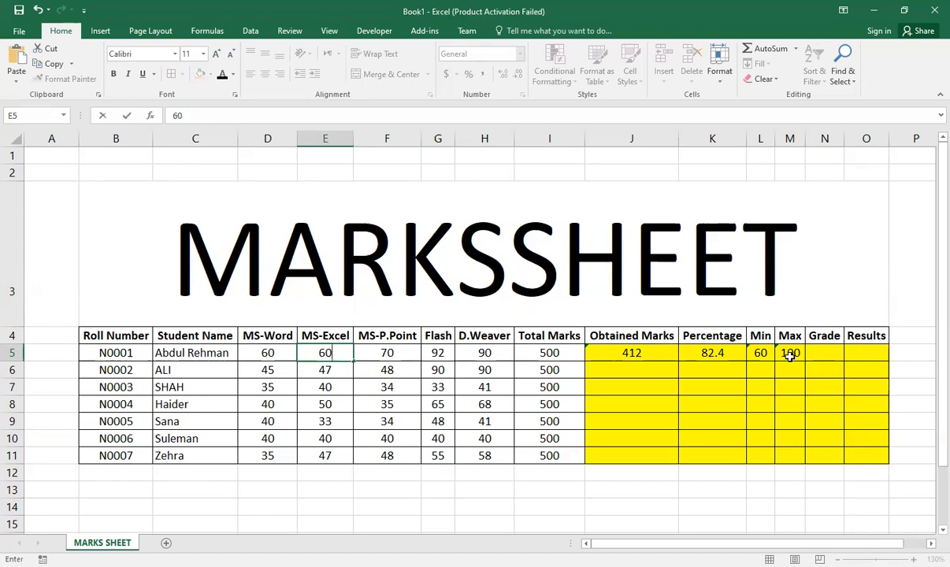
key(Return)
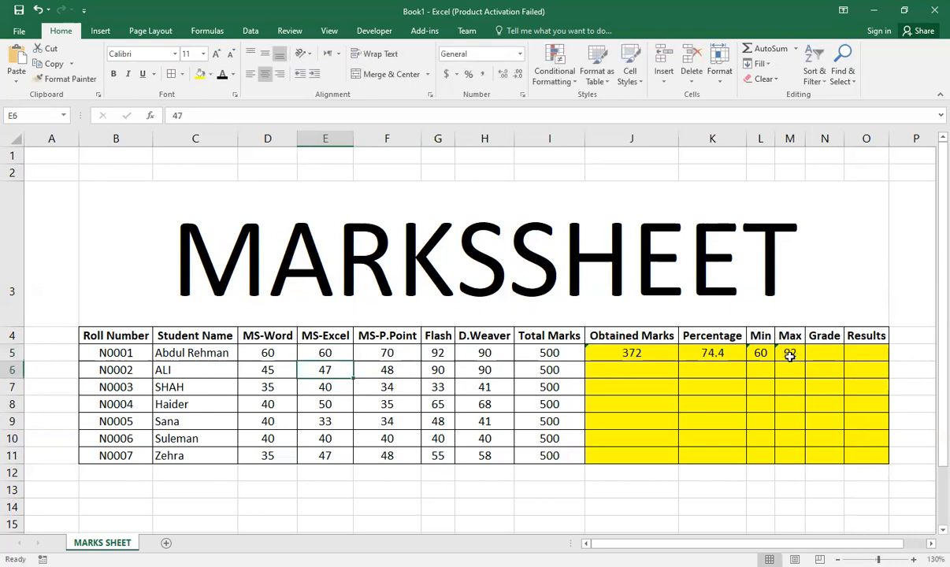
click(790, 355)
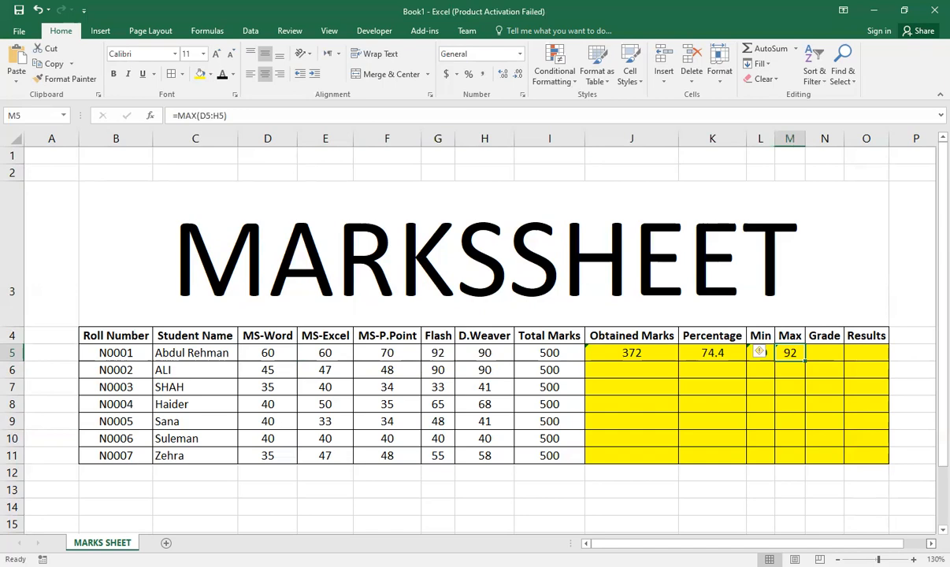
Step: Start an IF formula in the first student's Grade cell N5 that returns "A1" when the percentage in K5 is >=80
scroll(473, 315, right, 8)
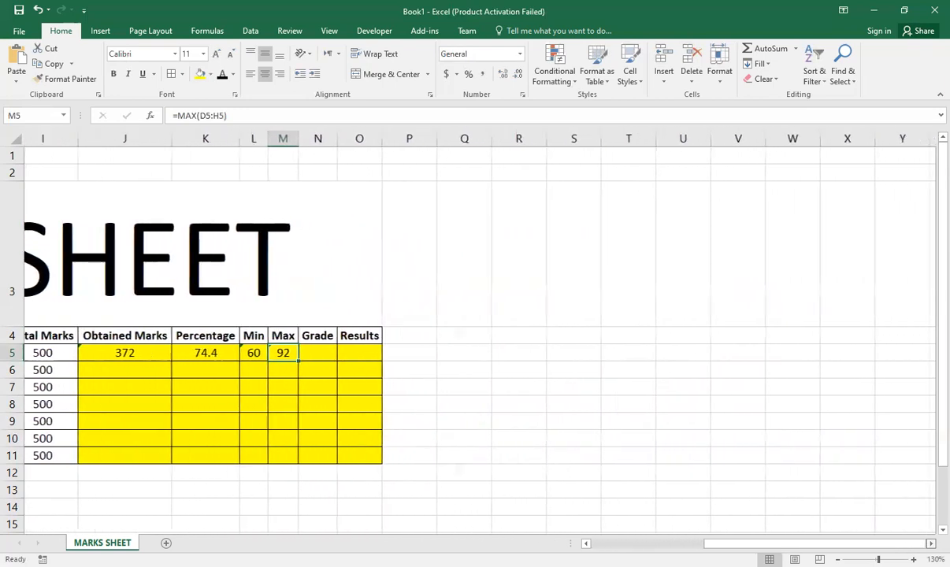
scroll(473, 315, right, 1)
scroll(473, 315, left, 8)
scroll(472, 315, up, 1)
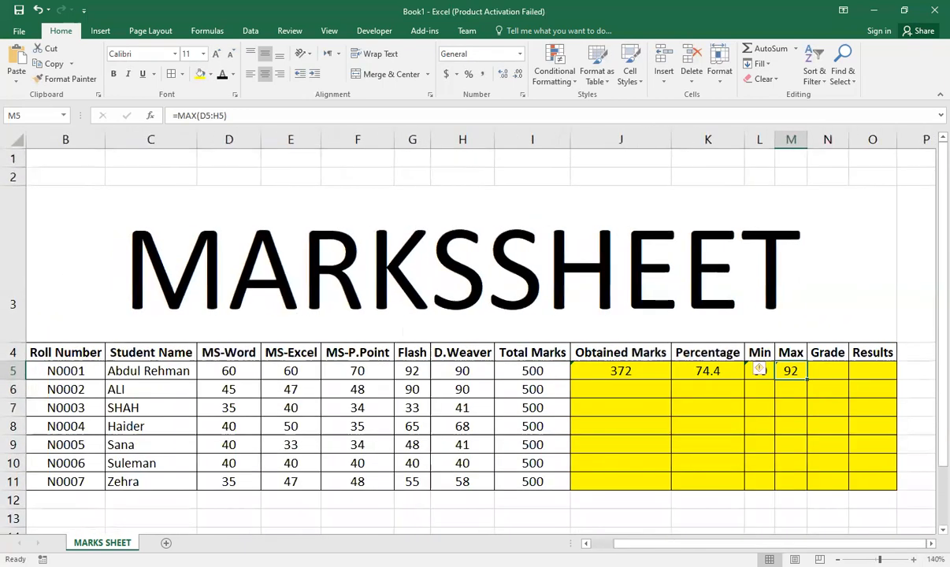
scroll(758, 369, up, 3)
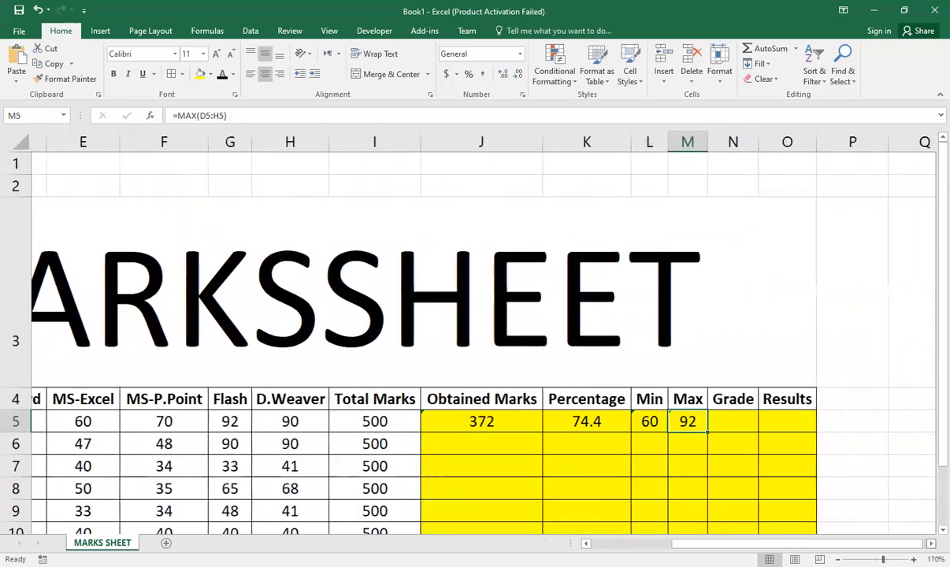
scroll(430, 417, right, 3)
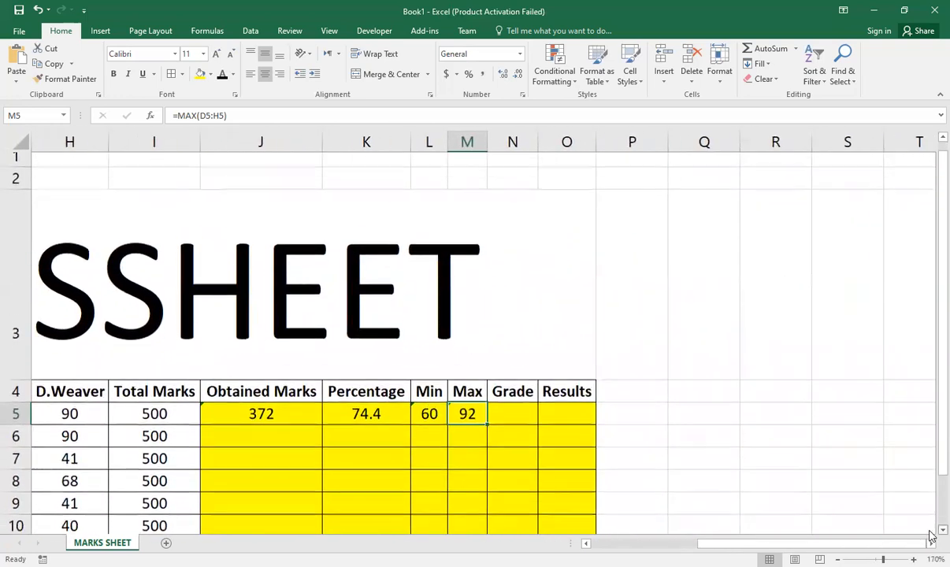
scroll(931, 536, down, 2)
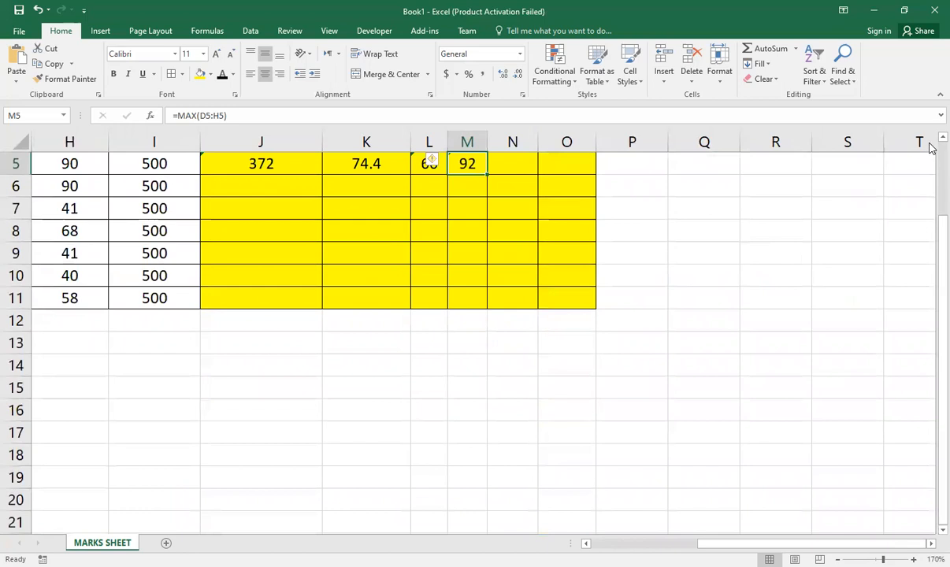
scroll(930, 148, up, 2)
click(510, 420)
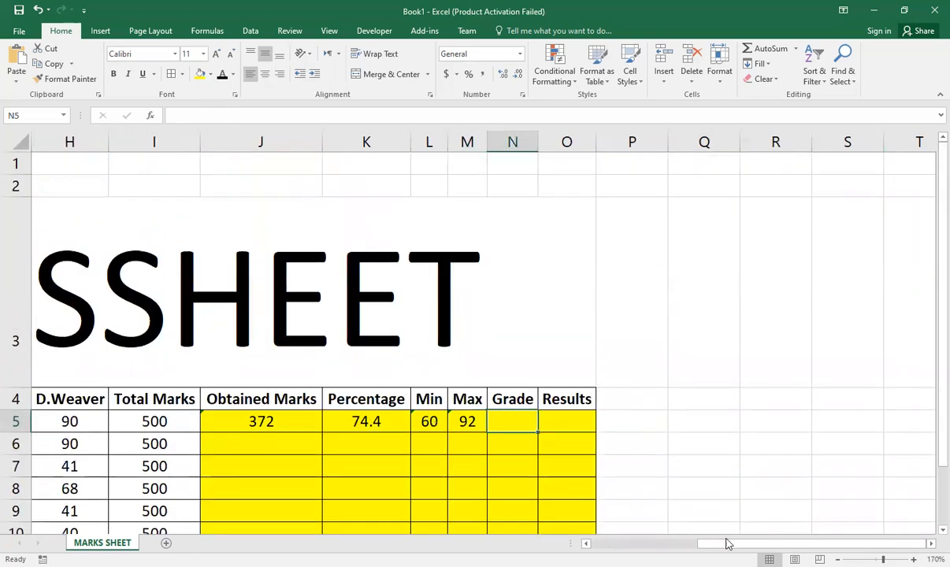
scroll(728, 543, right, 2)
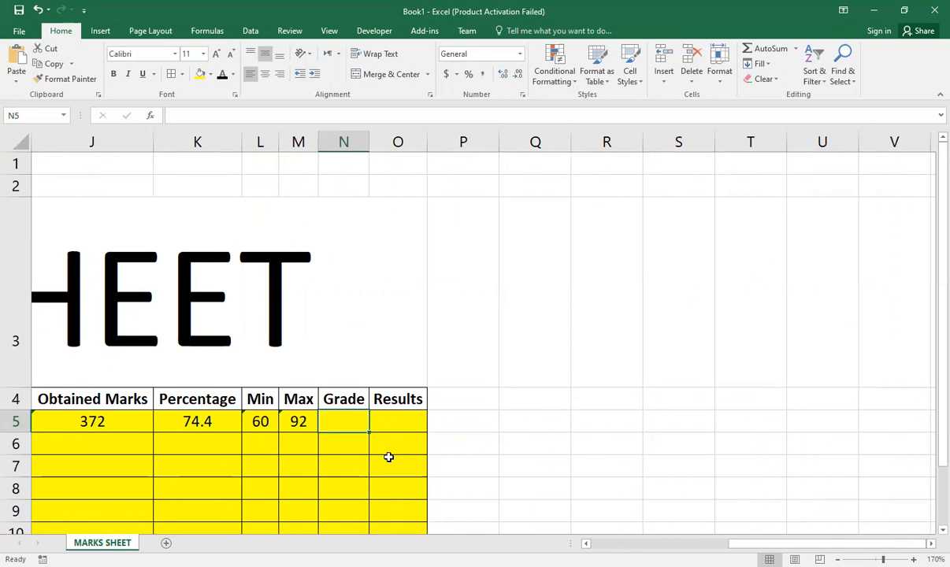
text(=)
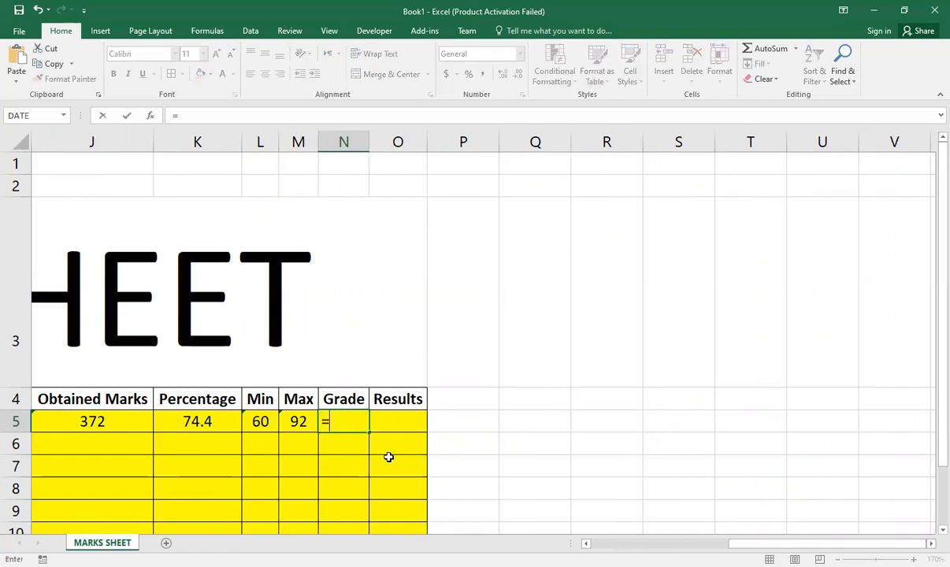
text(IF)
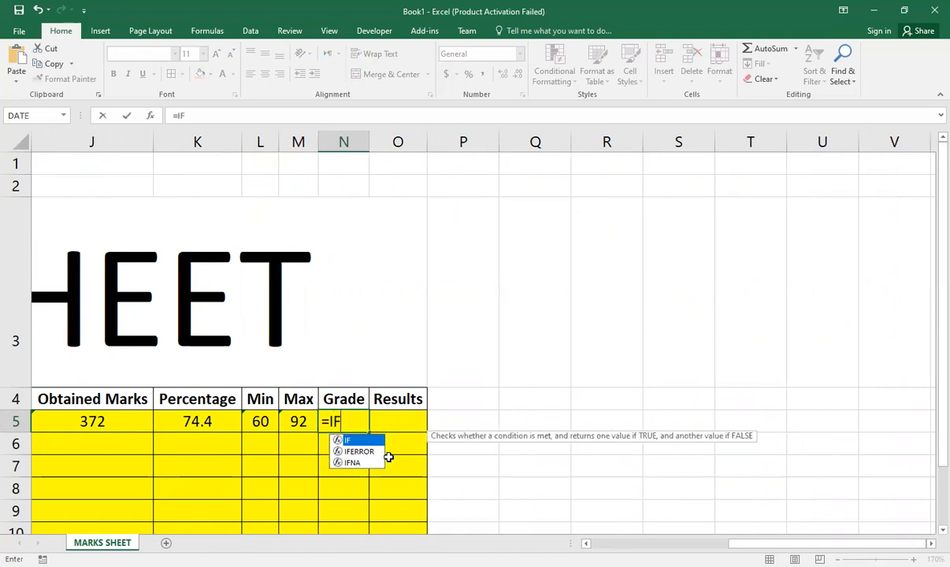
text(()
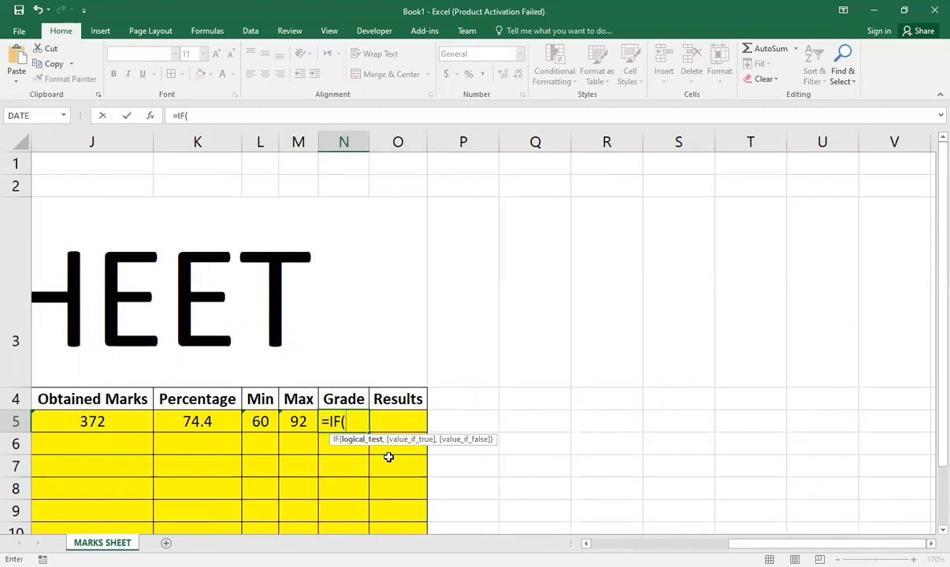
text(K5)
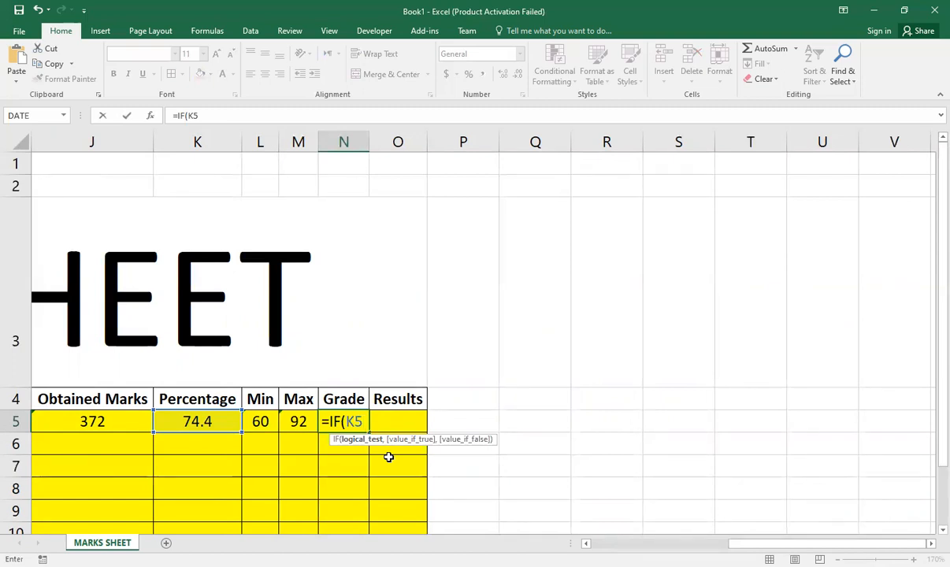
text(>=80,)
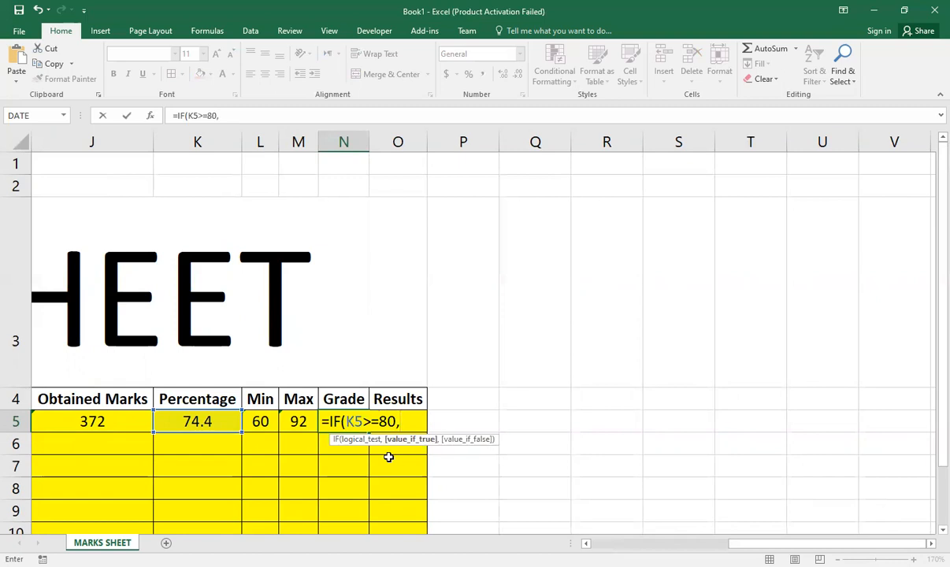
text("A1")
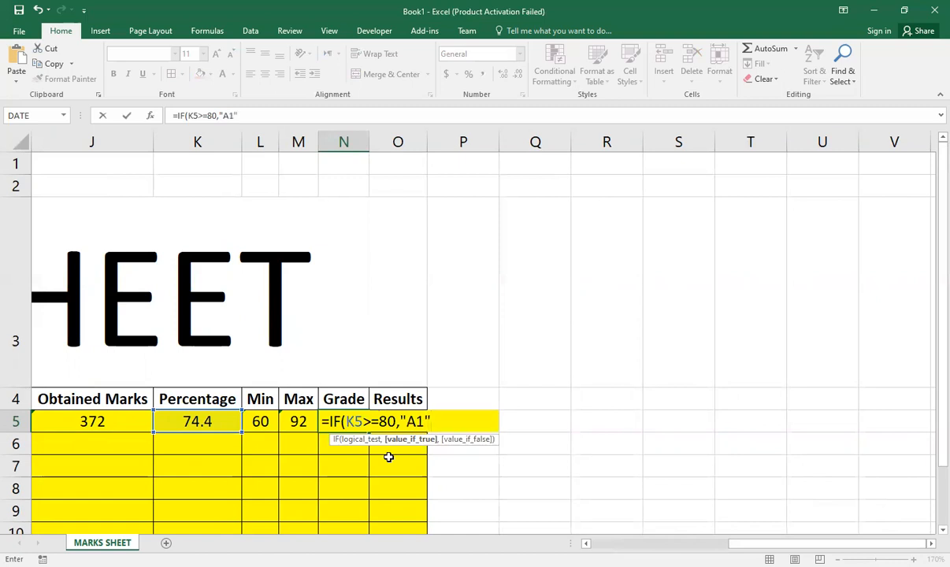
text(,)
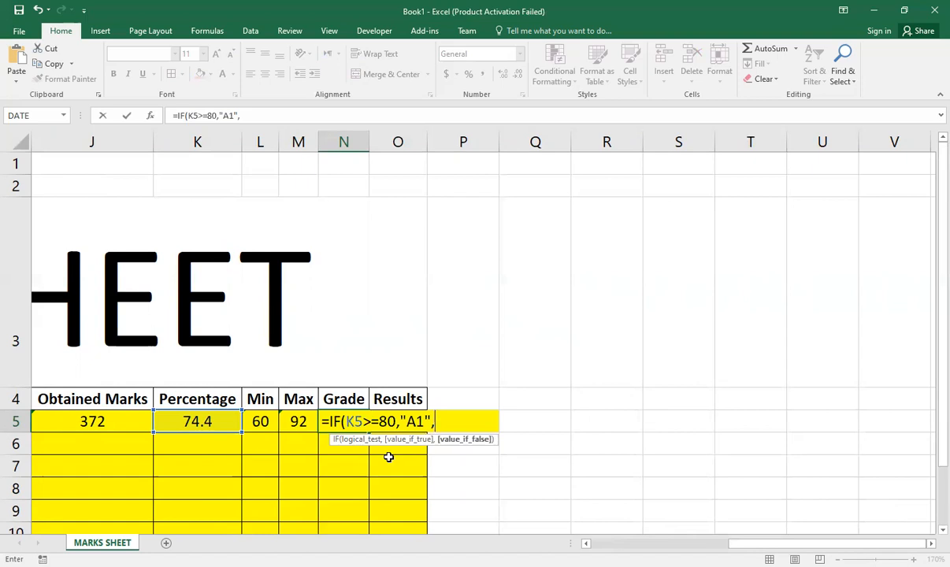
Step: Nest a second IF in the N5 grade formula that returns "A" when K5>=70
text(IF()
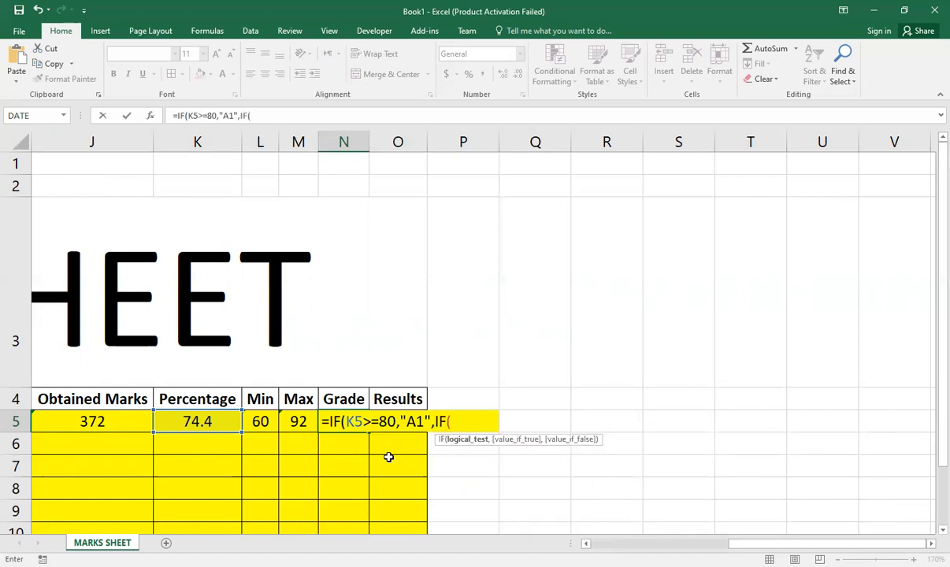
click(200, 422)
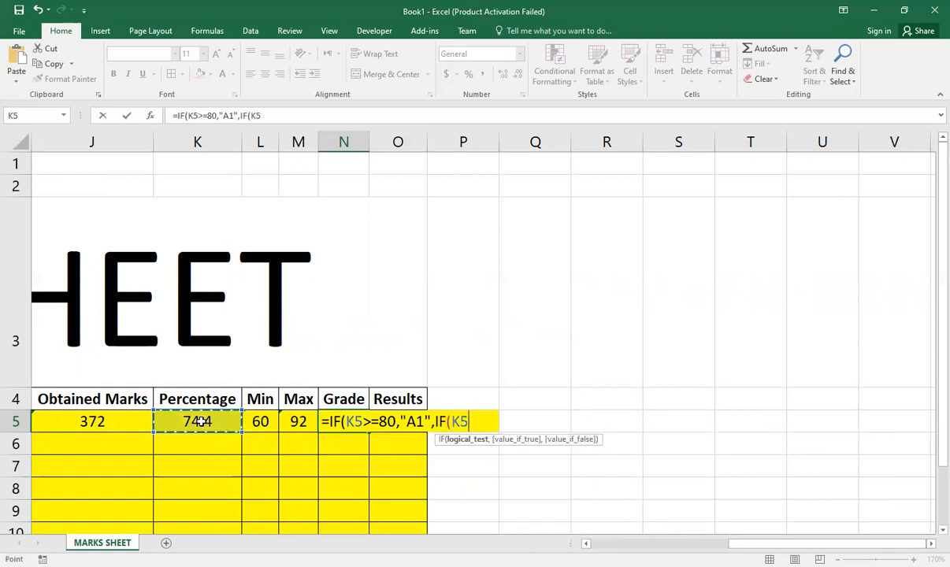
text(>)
text(=)
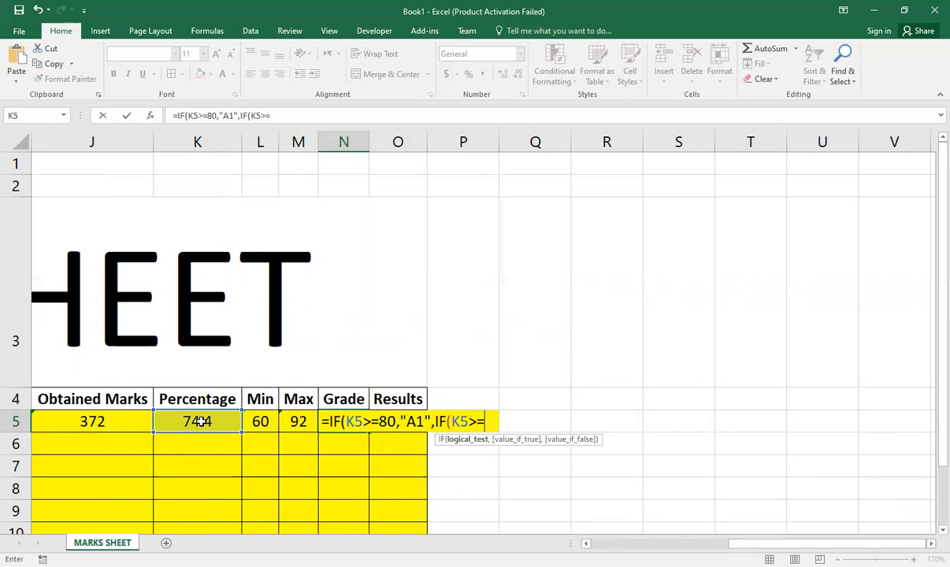
text(70)
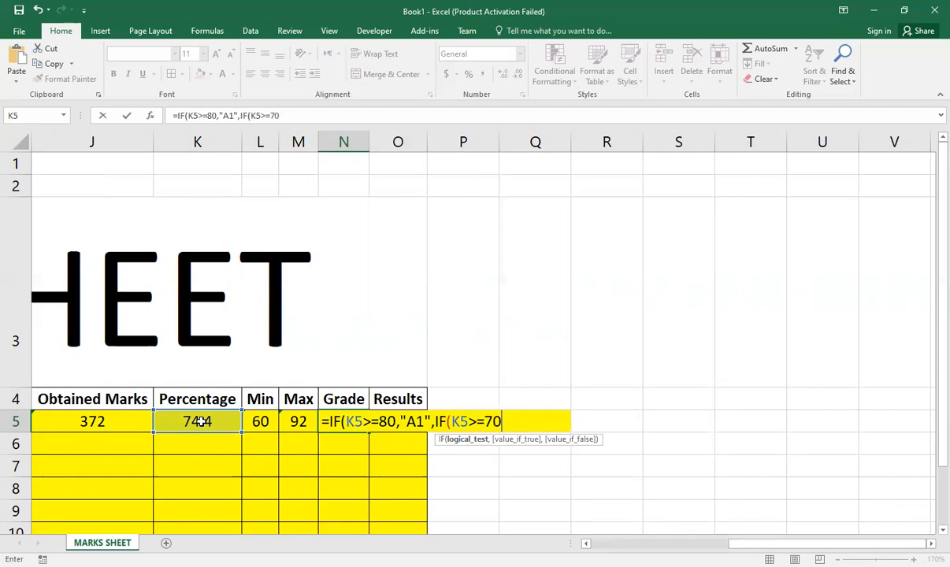
text(,"A")
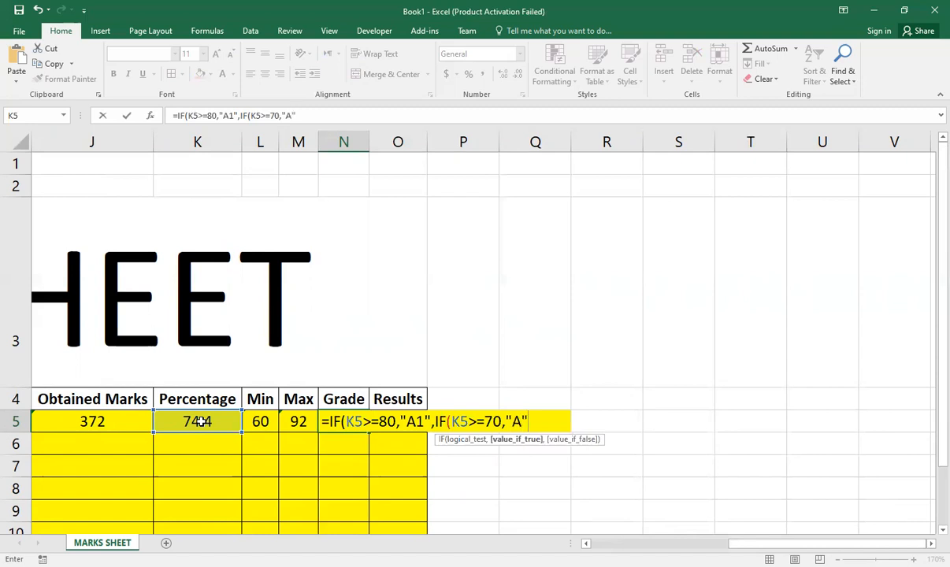
text(,)
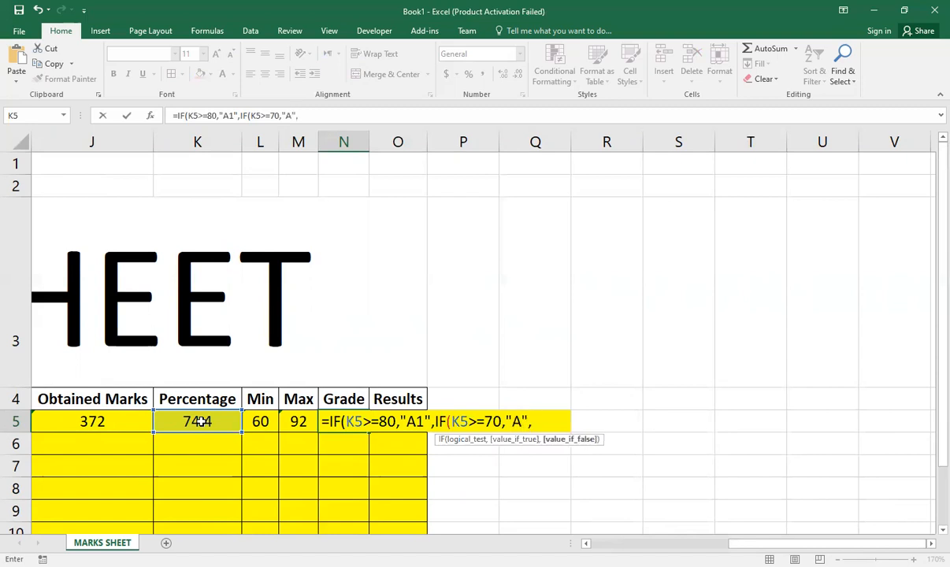
text(IF)
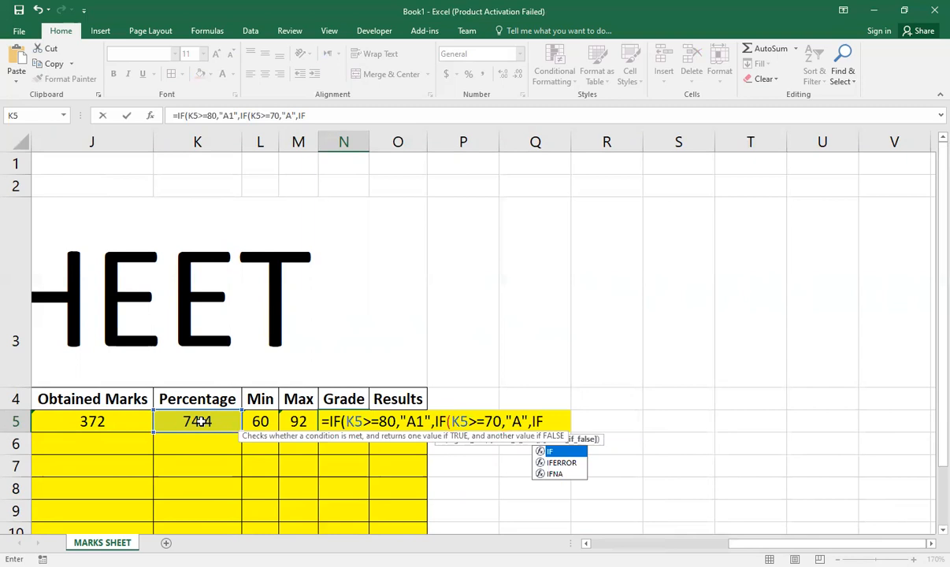
text(()
Step: Nest a third IF in the N5 grade formula that returns "B" when K5>=60
click(202, 421)
text(>)
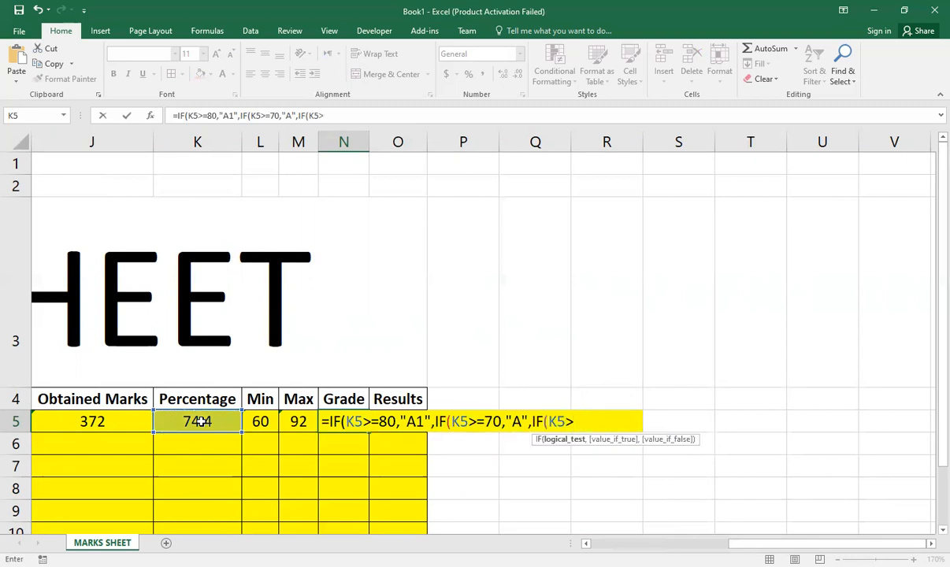
text(=60,)
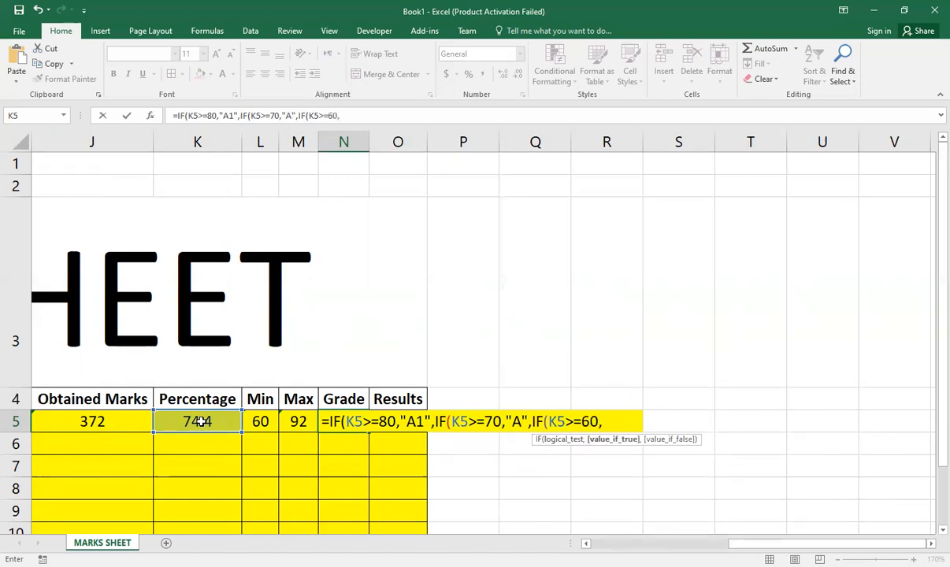
text("B",)
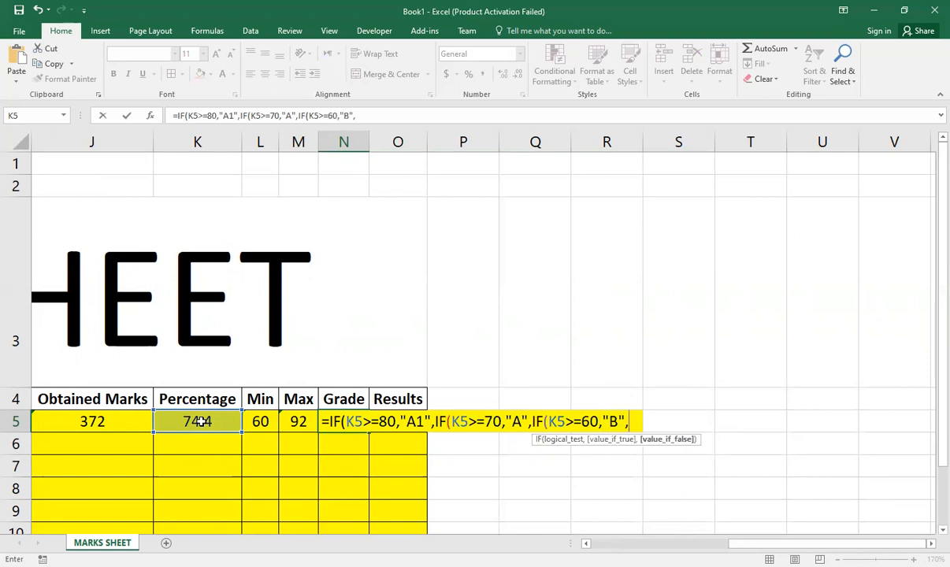
text(IF()
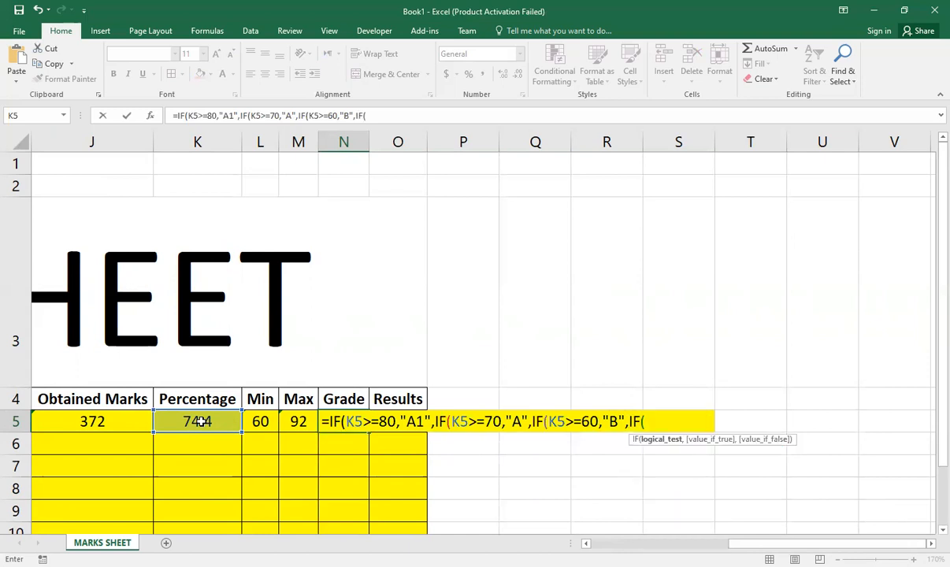
Step: Nest a fourth IF in the N5 grade formula that returns "C" when K5>=50
click(201, 422)
text(>=)
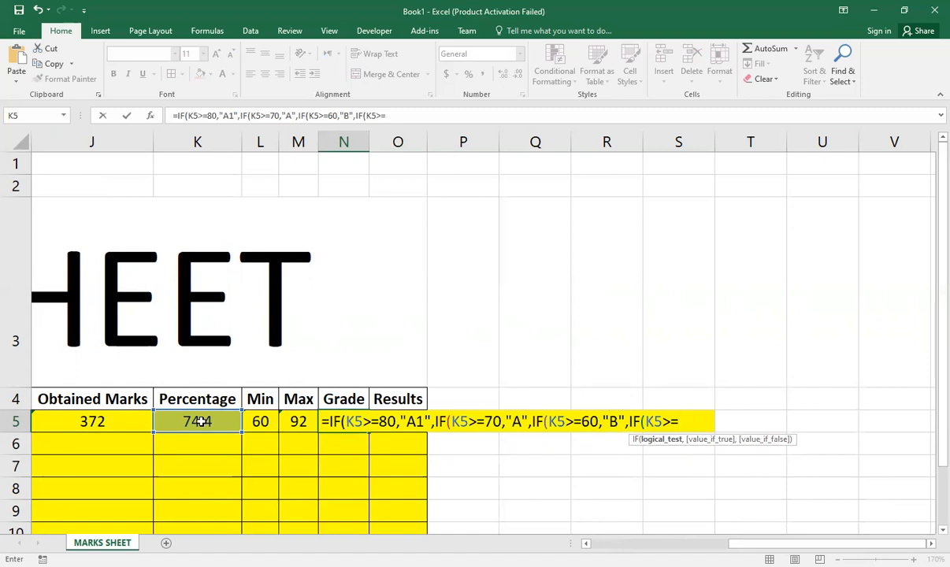
text(50,)
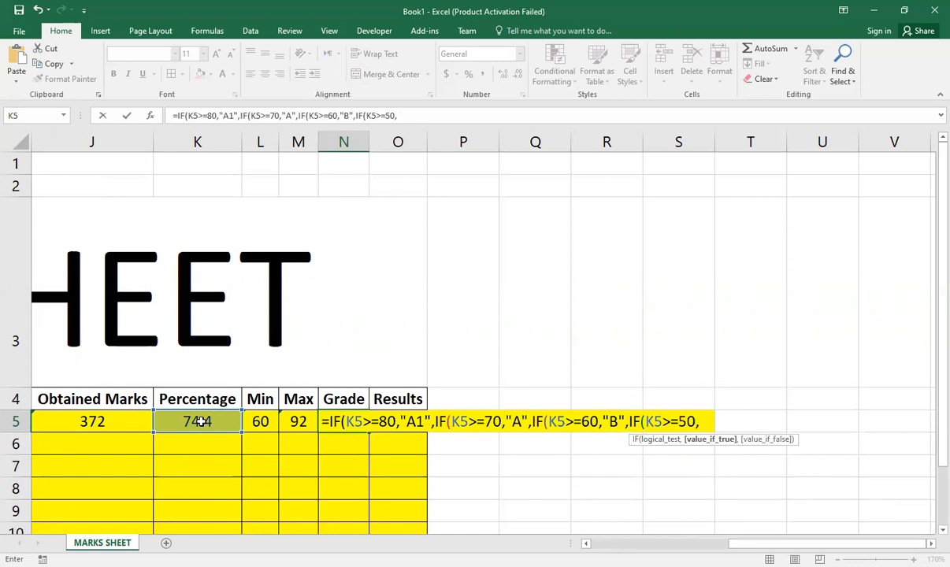
text("C")
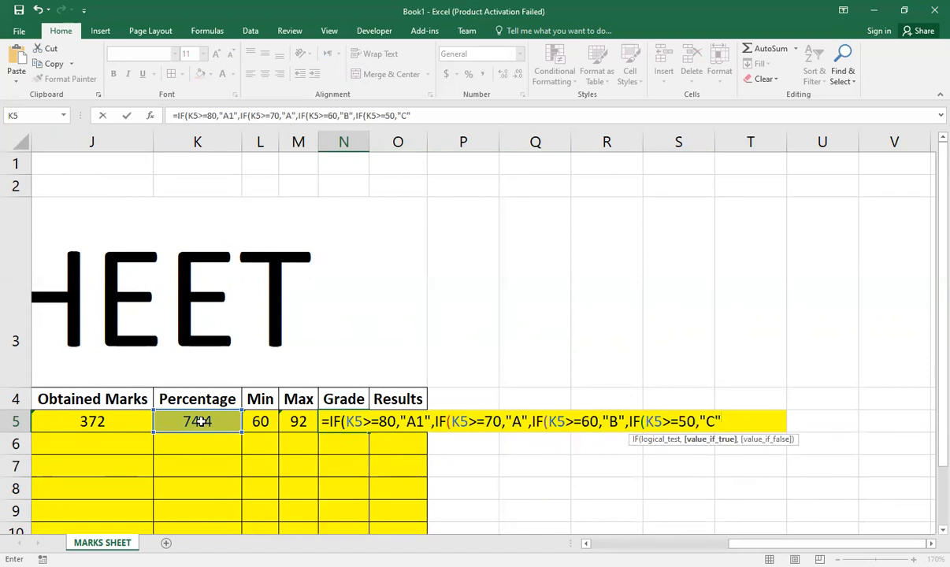
text(,IF()
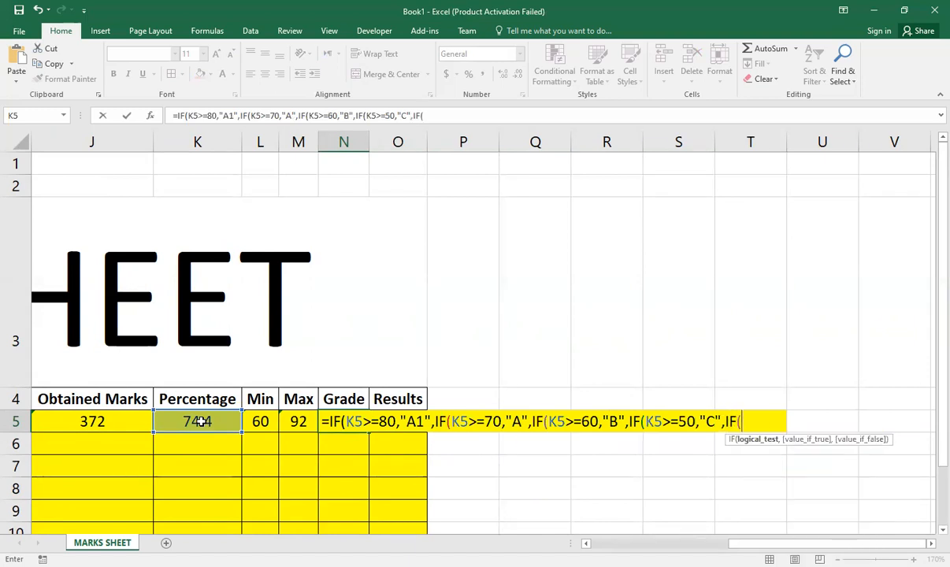
Step: Nest a fifth IF in the N5 grade formula that returns "D" when K5>=40
click(201, 421)
text(>=)
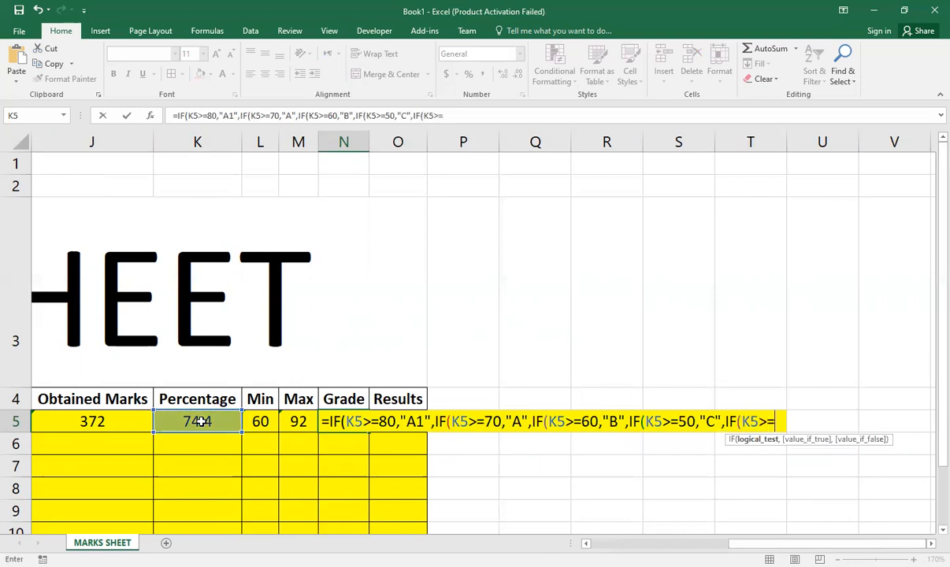
text(40,"D")
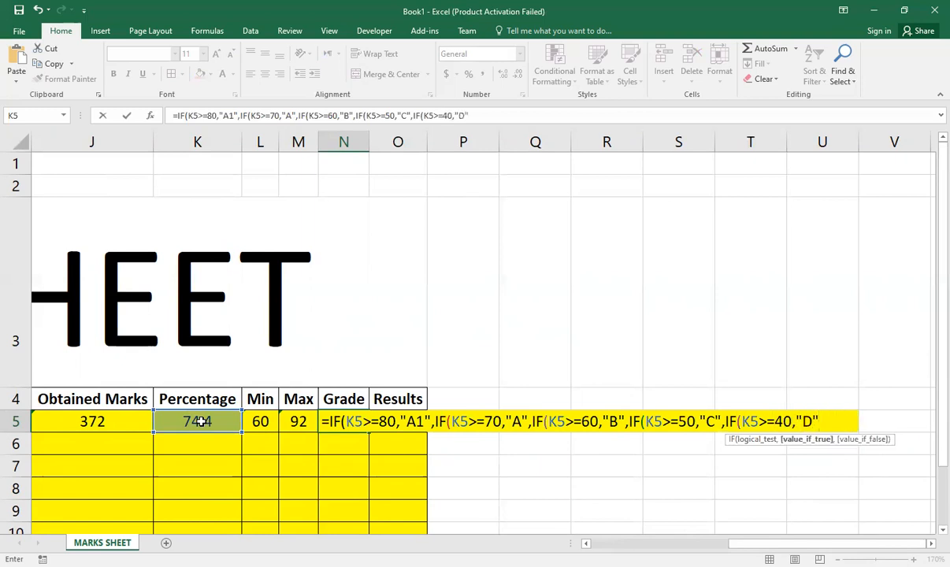
text(,)
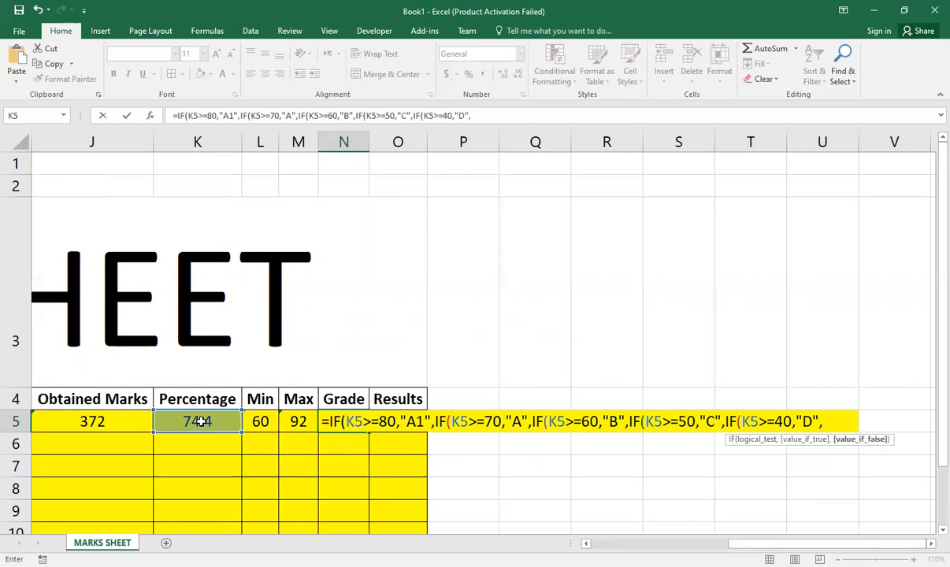
text("FAILED")
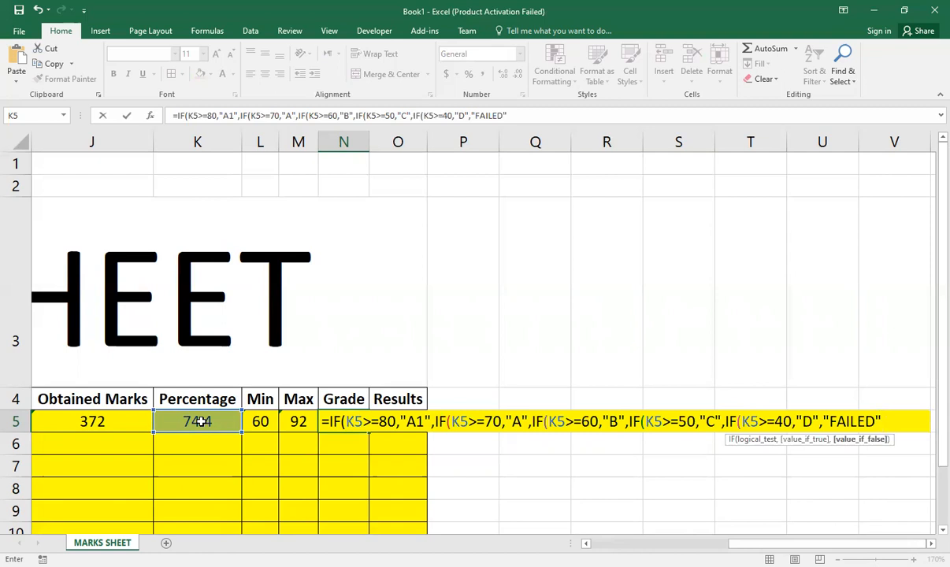
Step: Finish the N5 grade formula with "FAILED" as the final false value, close all five IFs and commit it
text())))
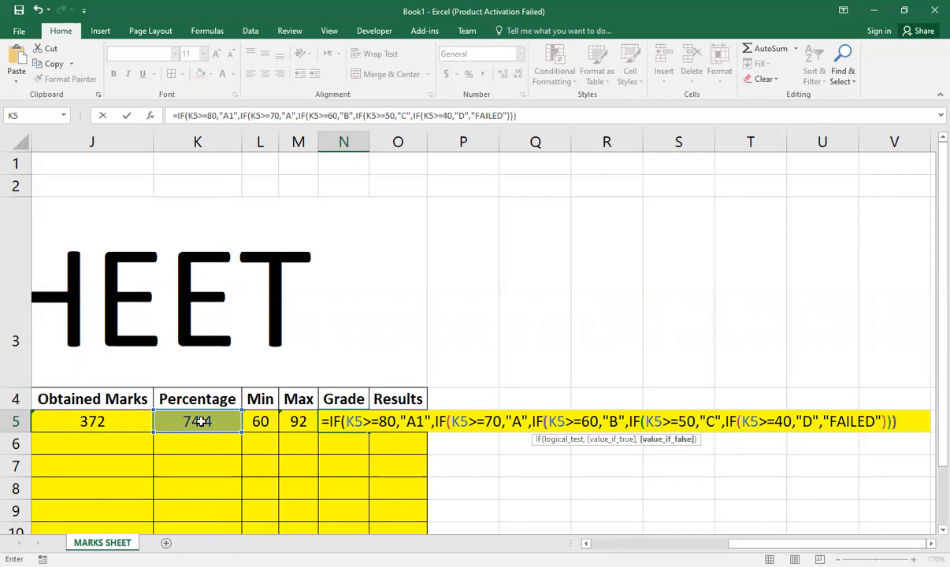
text()))
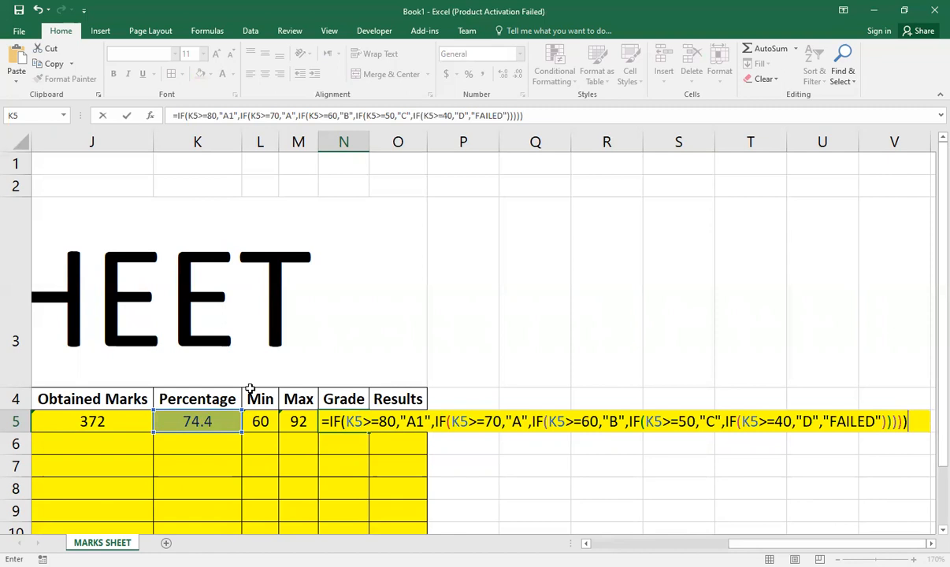
key(Return)
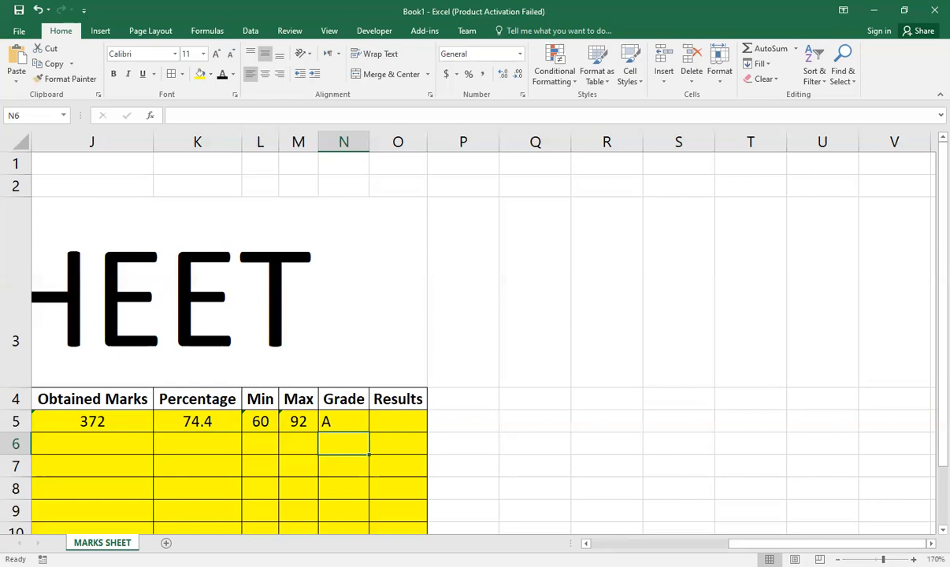
Step: Fill the Obtained Marks and Percentage formulas from row 5 down through row 11
click(838, 559)
scroll(482, 331, down, 2)
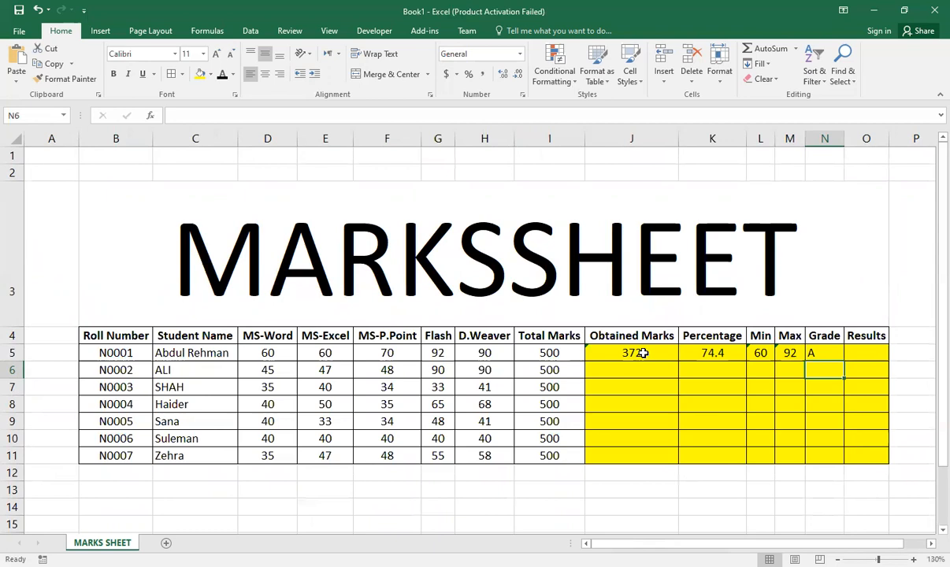
click(644, 353)
drag(678, 361, 681, 443)
click(711, 354)
drag(746, 361, 734, 465)
Step: Copy the Min, Max and Grade formulas in L5:N5 down to the last student in row 11
click(760, 353)
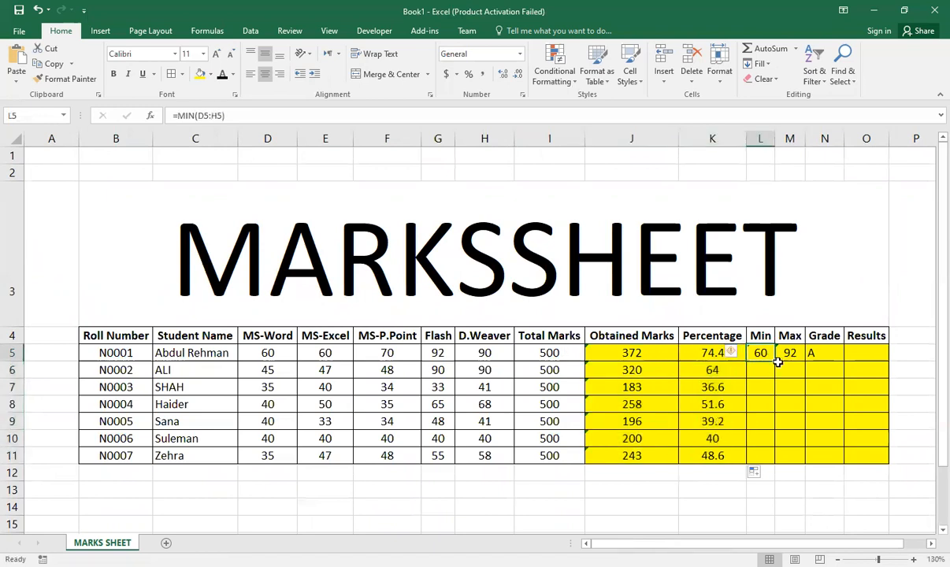
drag(776, 361, 760, 463)
click(790, 353)
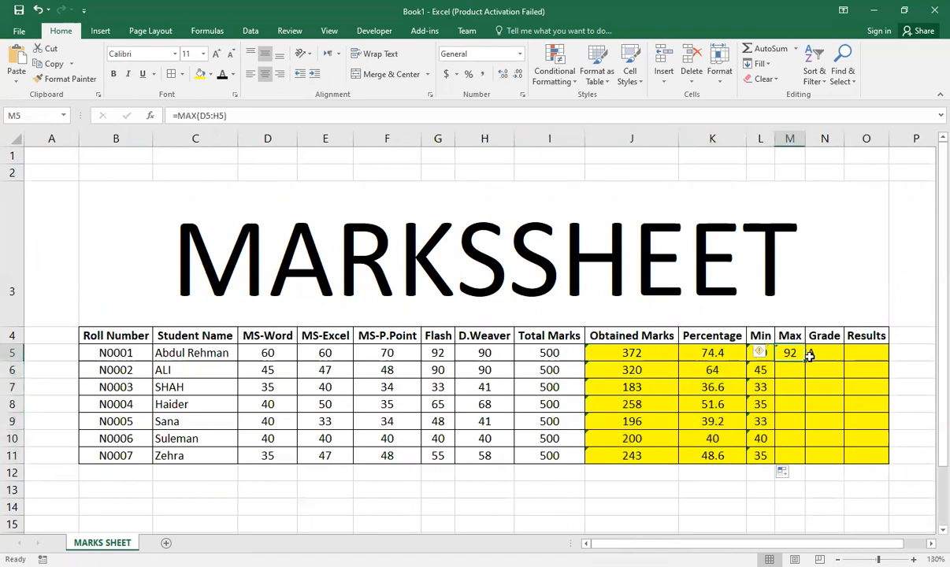
drag(806, 361, 791, 463)
click(829, 356)
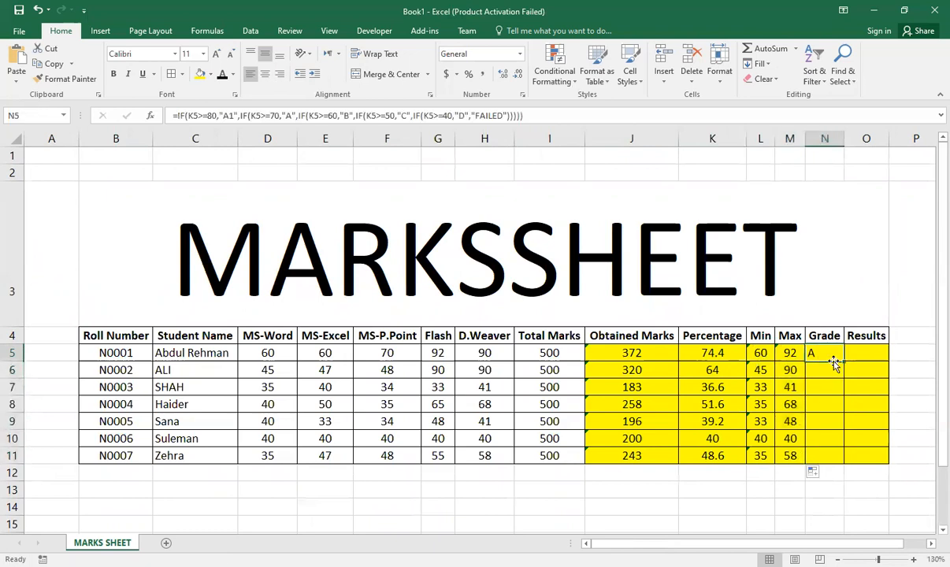
drag(844, 361, 840, 463)
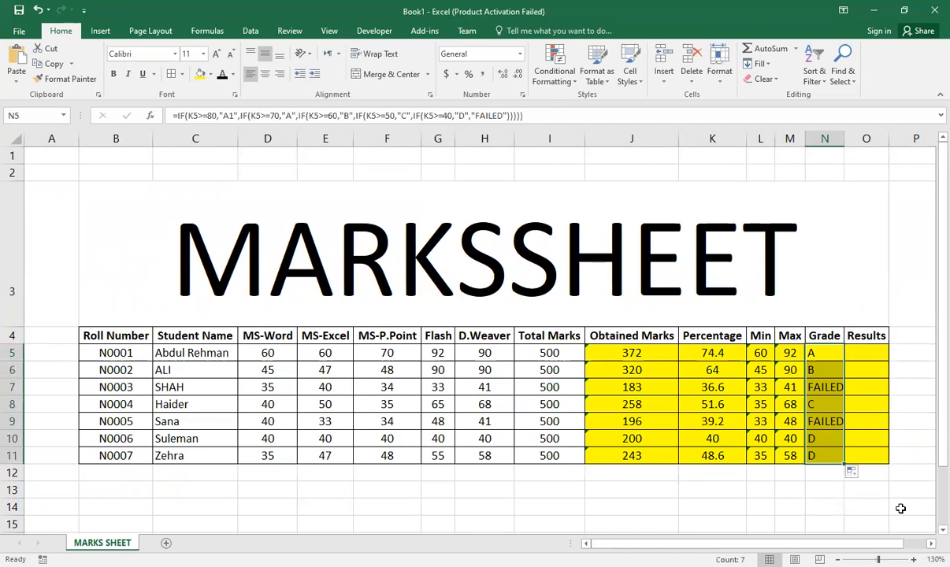
Step: Check the percentages in K6:K10 against the assigned grades and review the table B4:N11
click(712, 369)
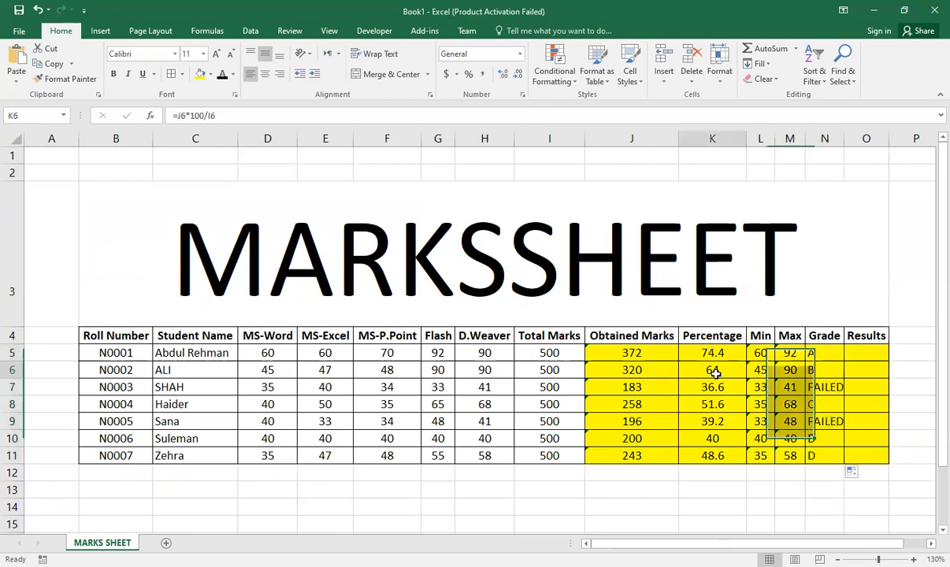
click(732, 391)
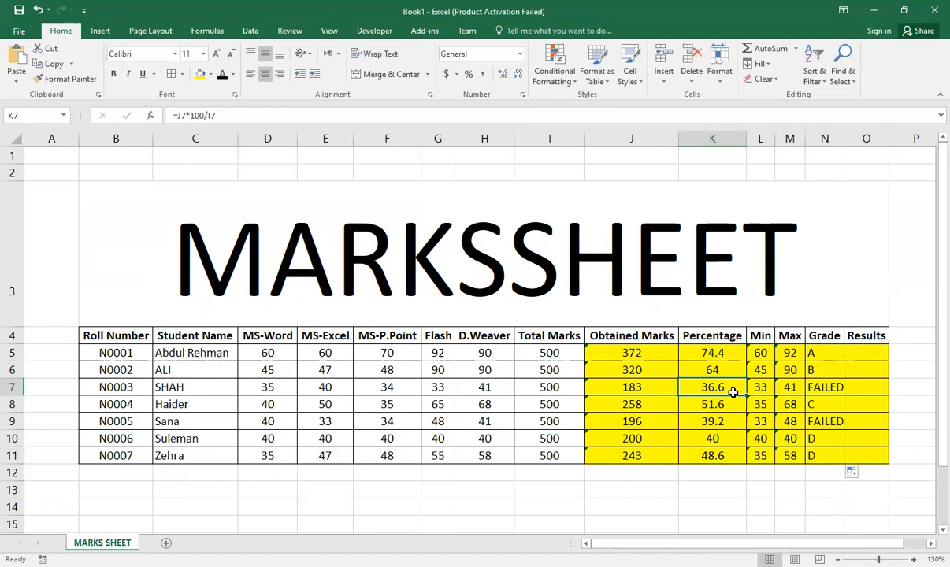
click(726, 403)
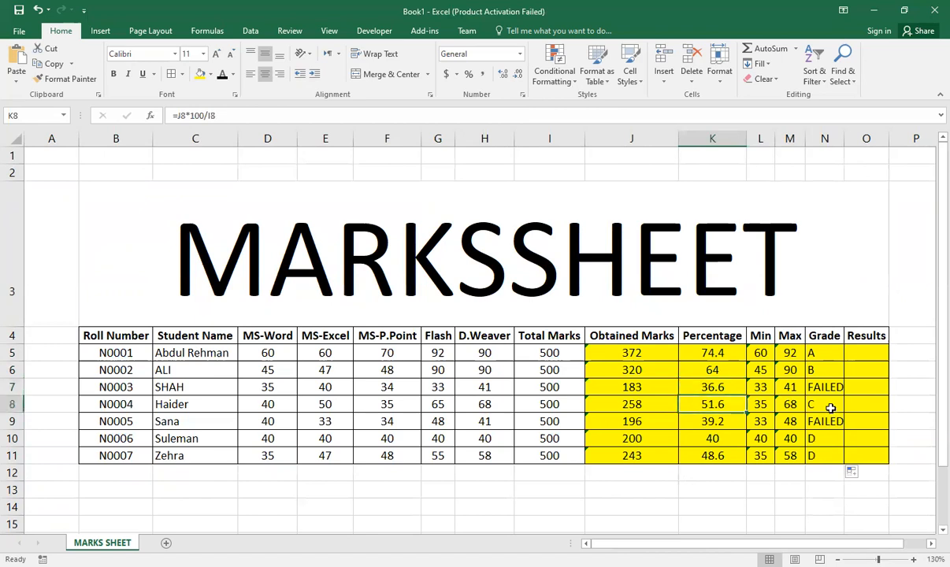
click(721, 424)
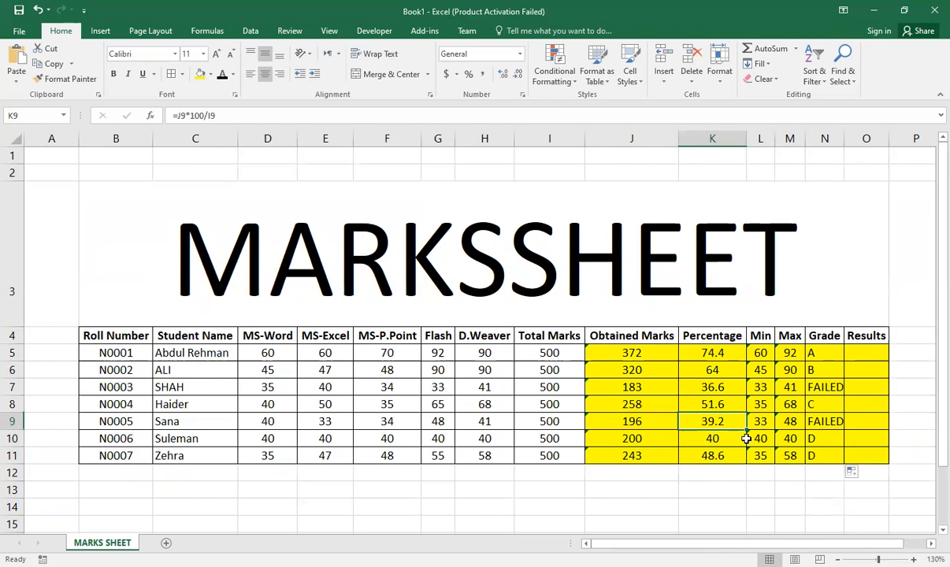
click(726, 438)
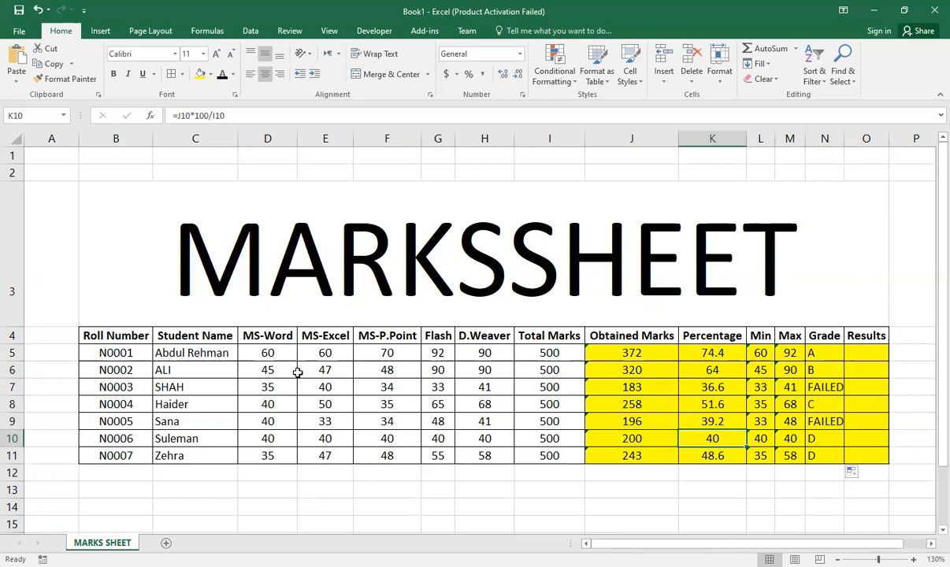
drag(126, 335, 812, 471)
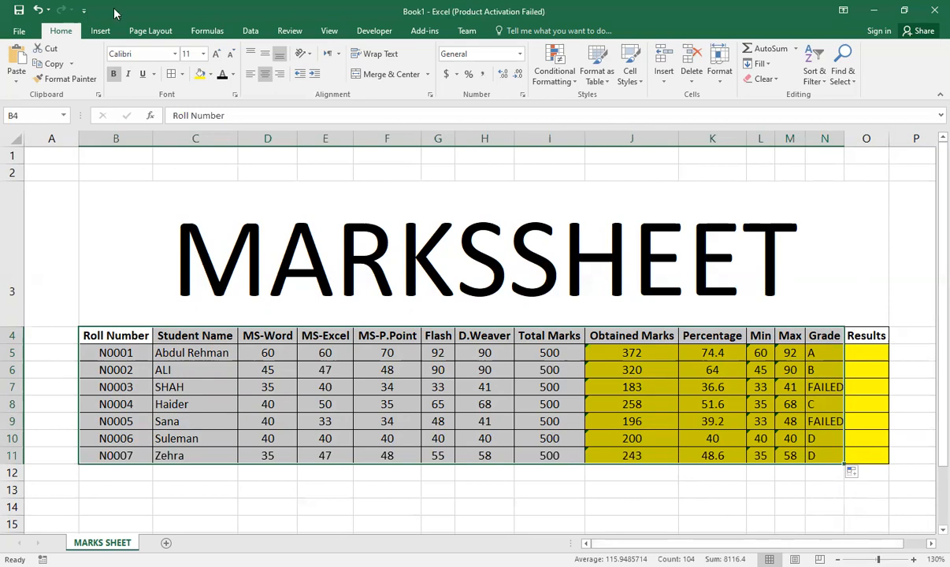
Step: Highlight subject marks in D5:H11 that are less than 40 with Light Red Fill with Dark Red Text
drag(265, 354, 490, 459)
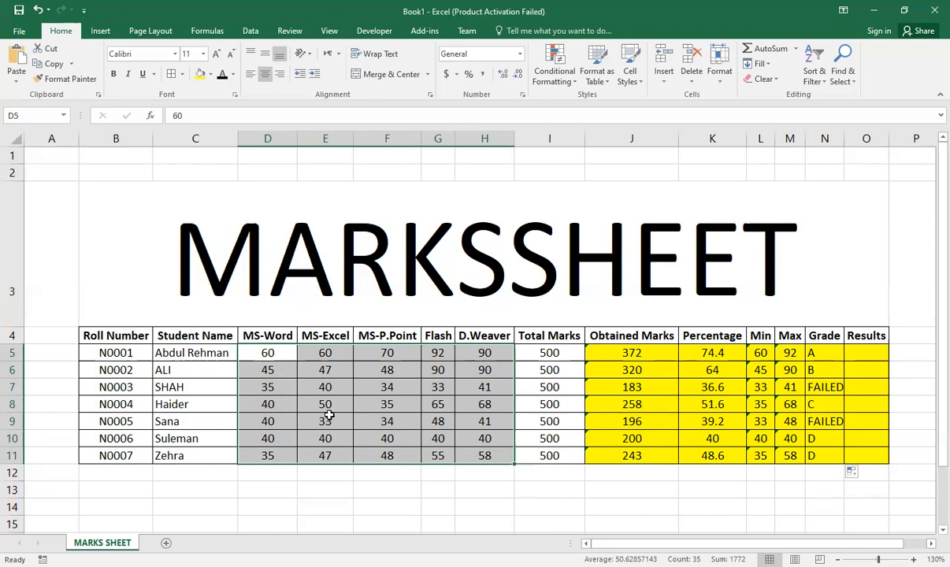
click(567, 82)
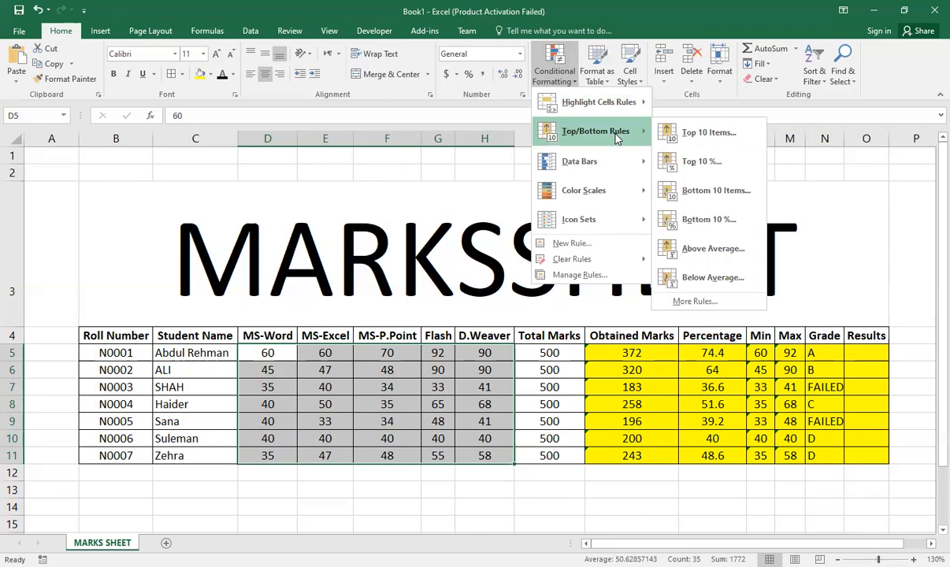
mouse_move(622, 103)
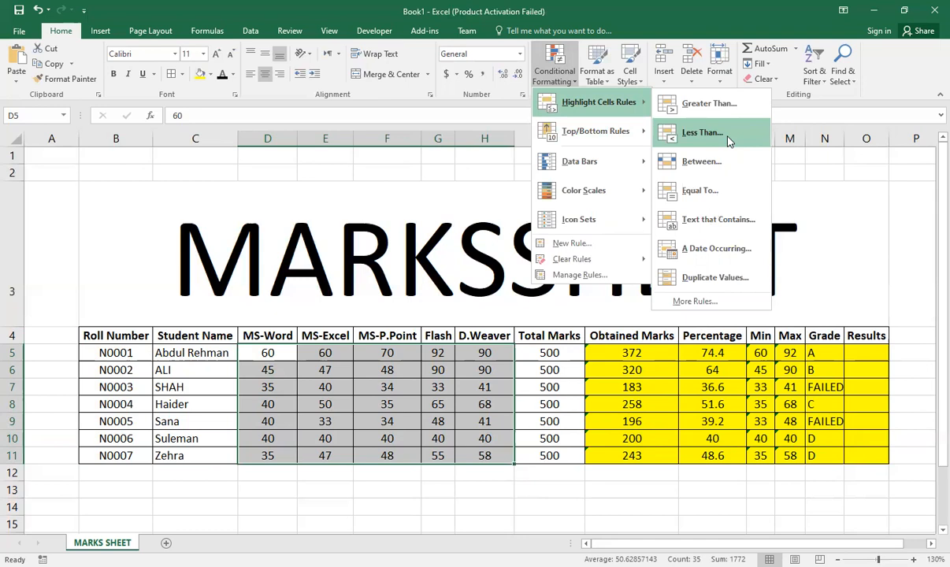
click(726, 135)
text(40)
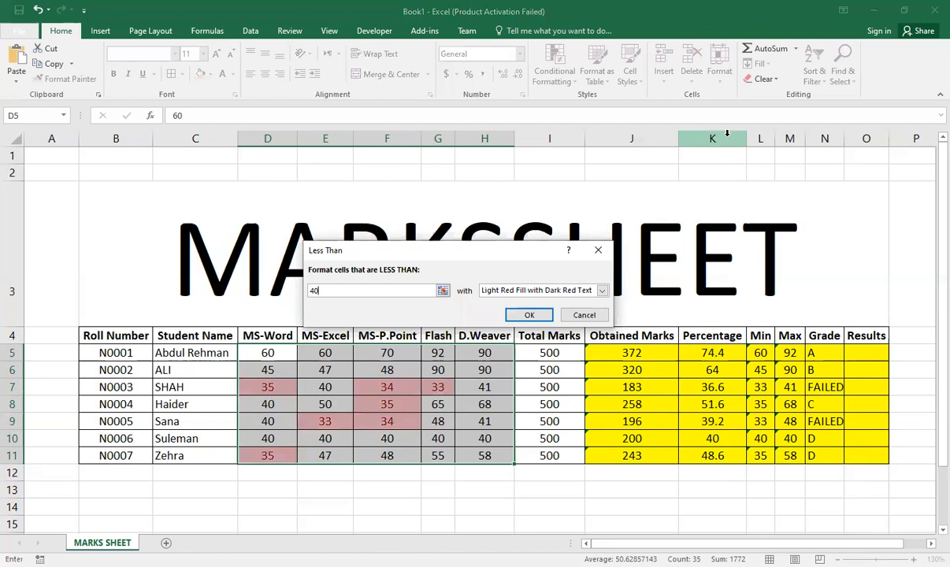
click(529, 315)
click(611, 506)
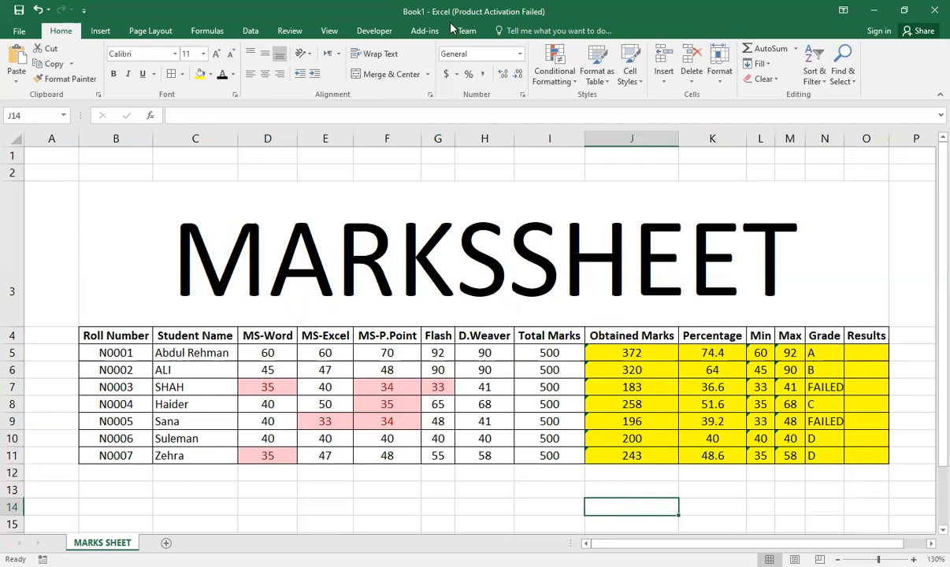
Step: Examine the marks in row 8, the subject marks in D5:H11 and the Min column
click(11, 404)
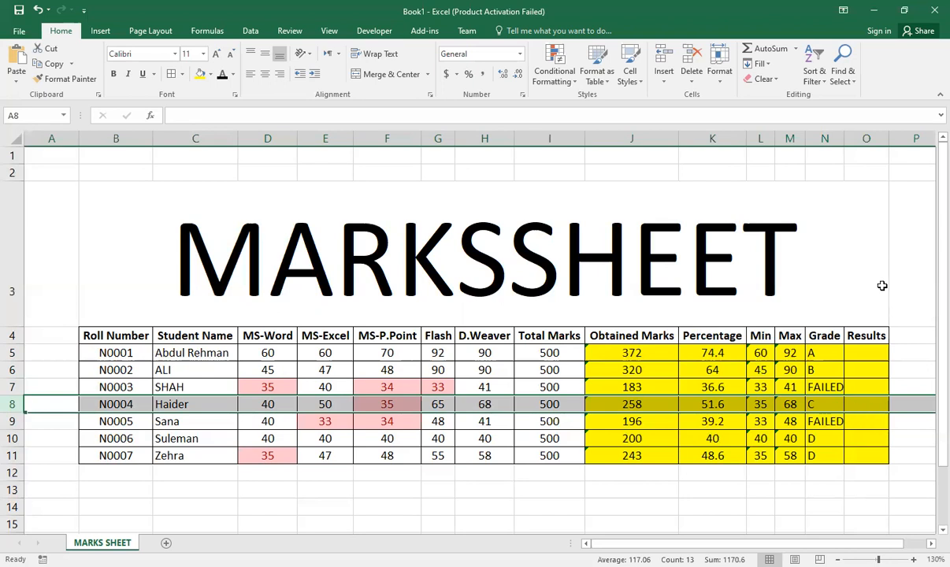
click(870, 354)
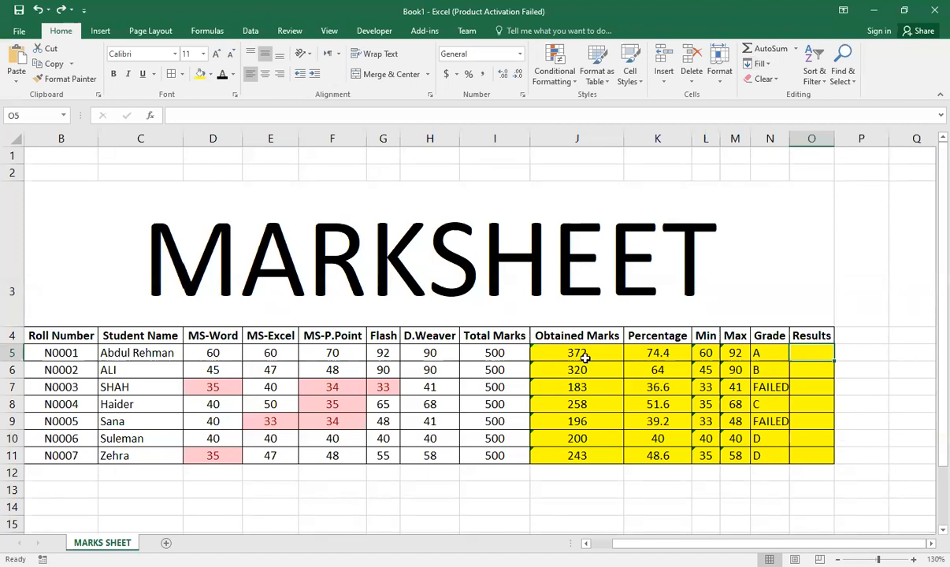
drag(213, 353, 394, 459)
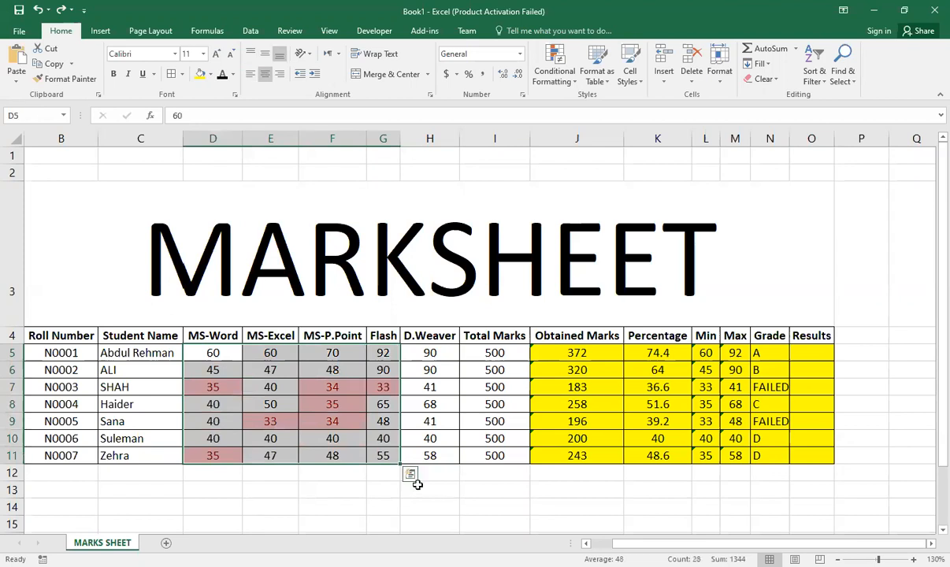
key(shift+Right)
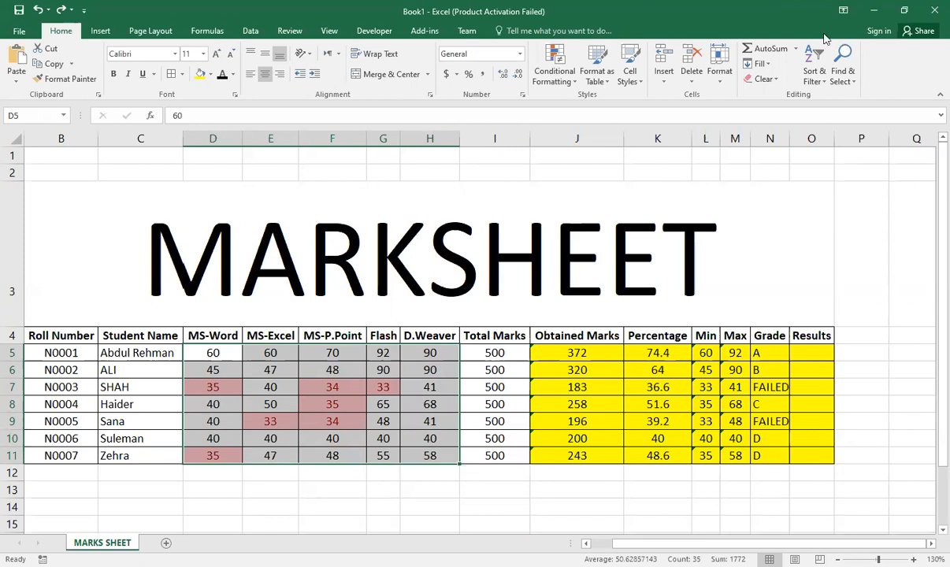
click(704, 137)
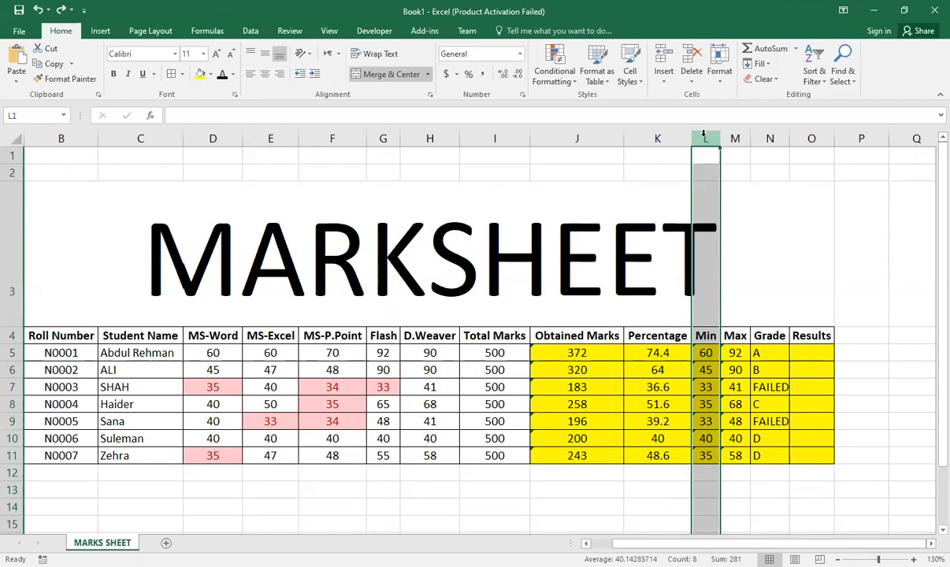
Step: Enter =IF(L5<40,"FAILED","PASSED") in O5 and copy it down the Results column to row 11
click(809, 352)
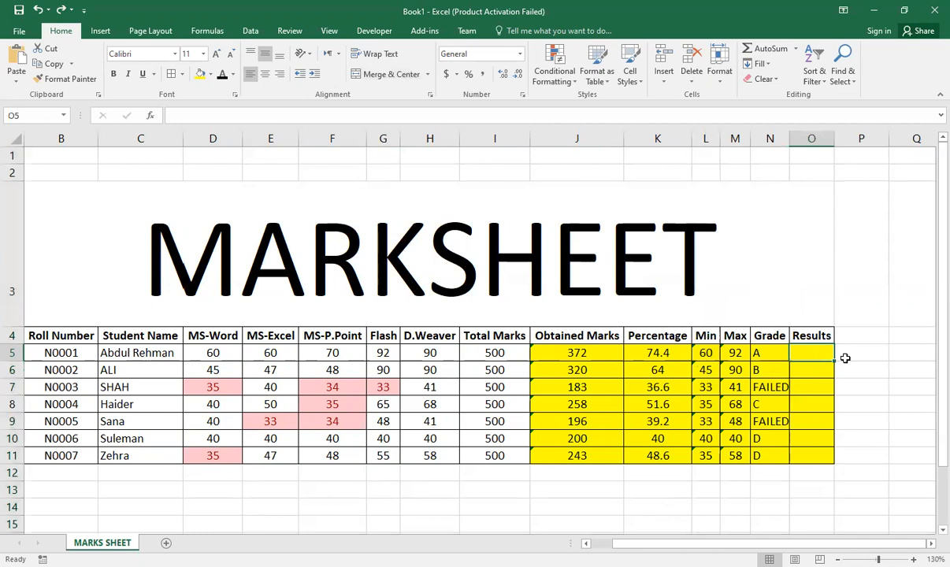
text(=)
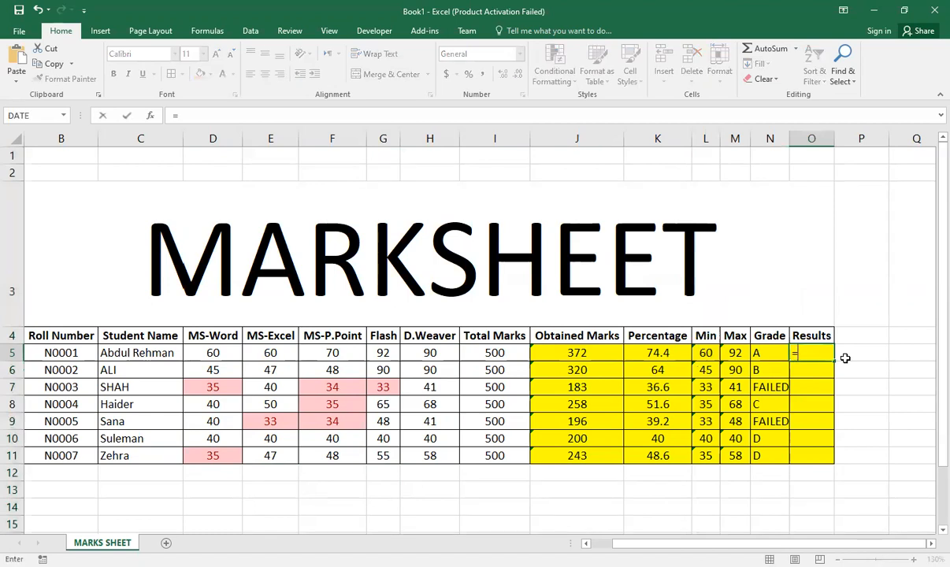
text(IF()
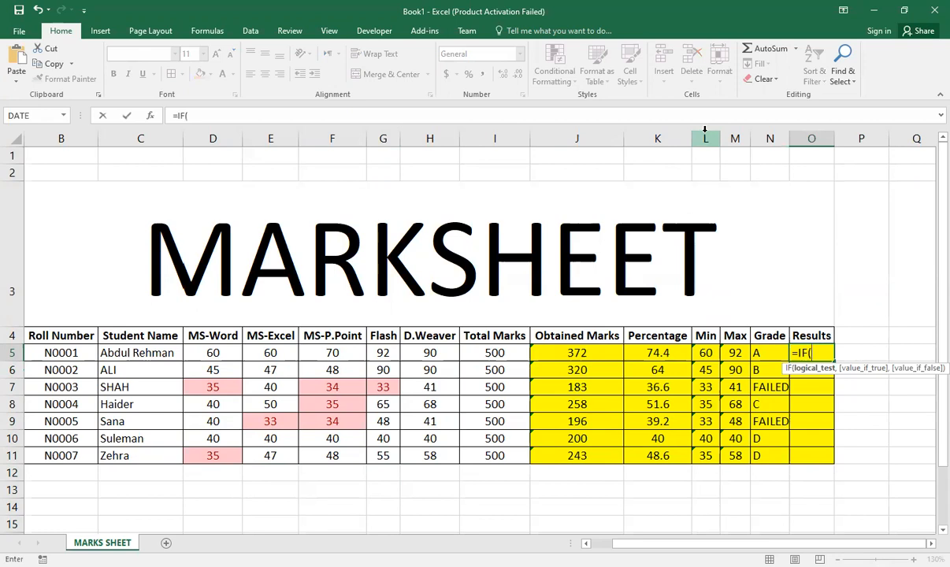
click(703, 353)
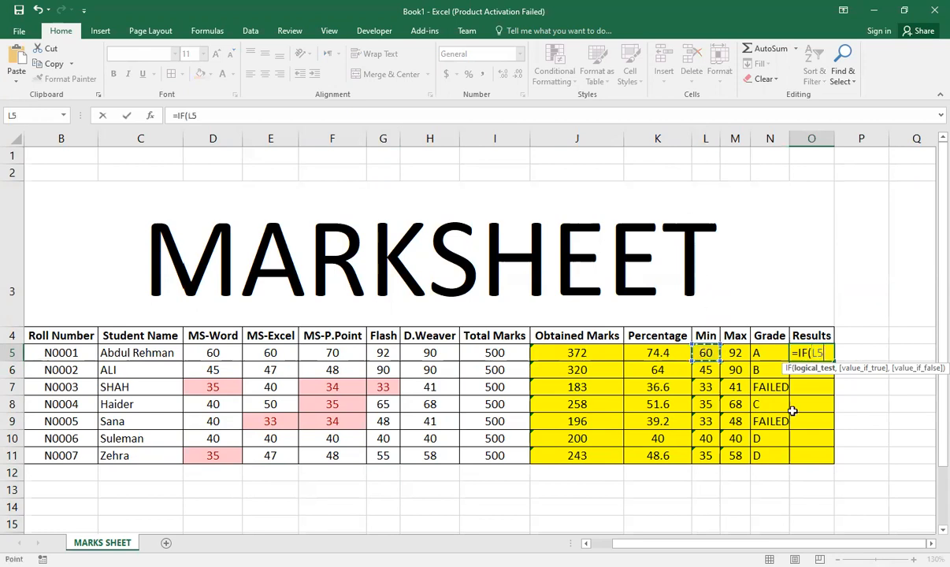
text(<40,"FA)
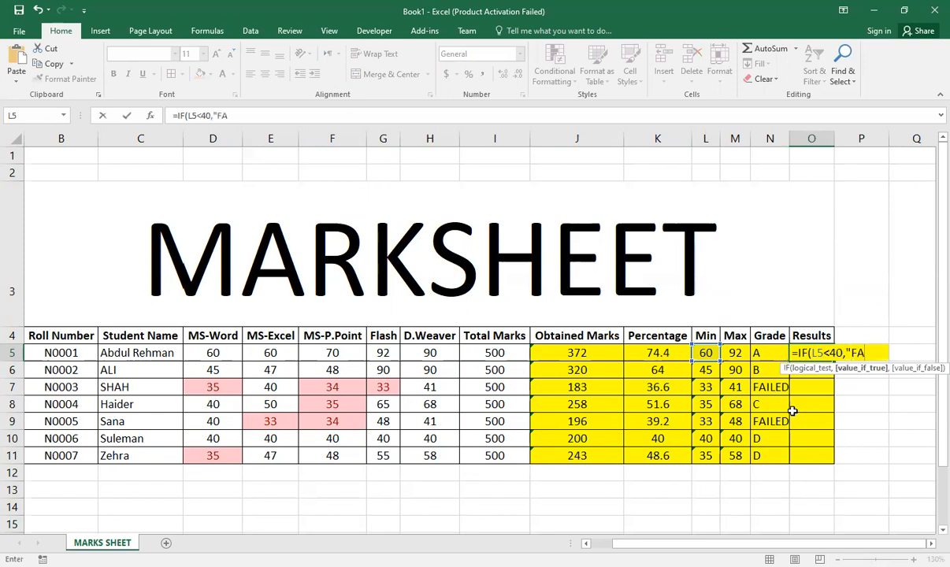
text(ILED")
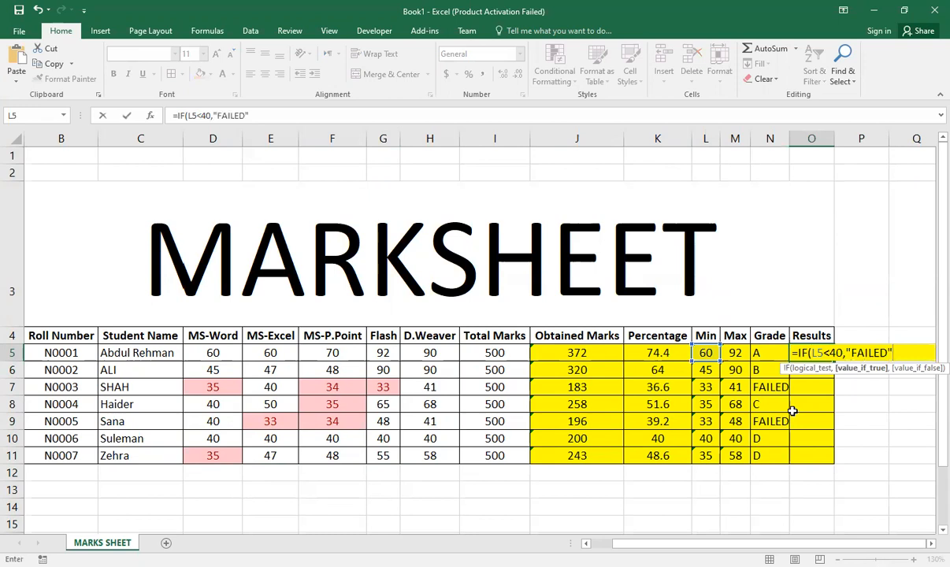
text(,)
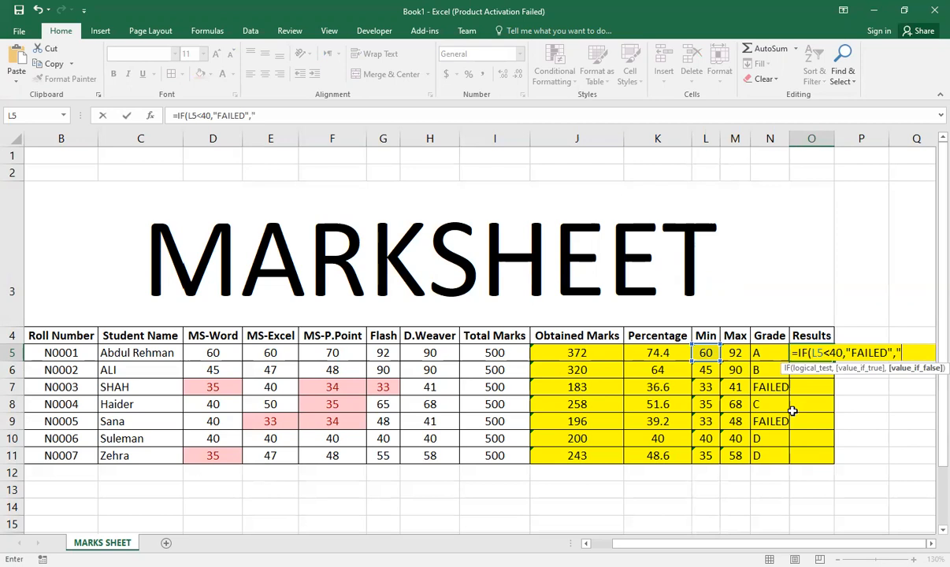
text(PASSED"))
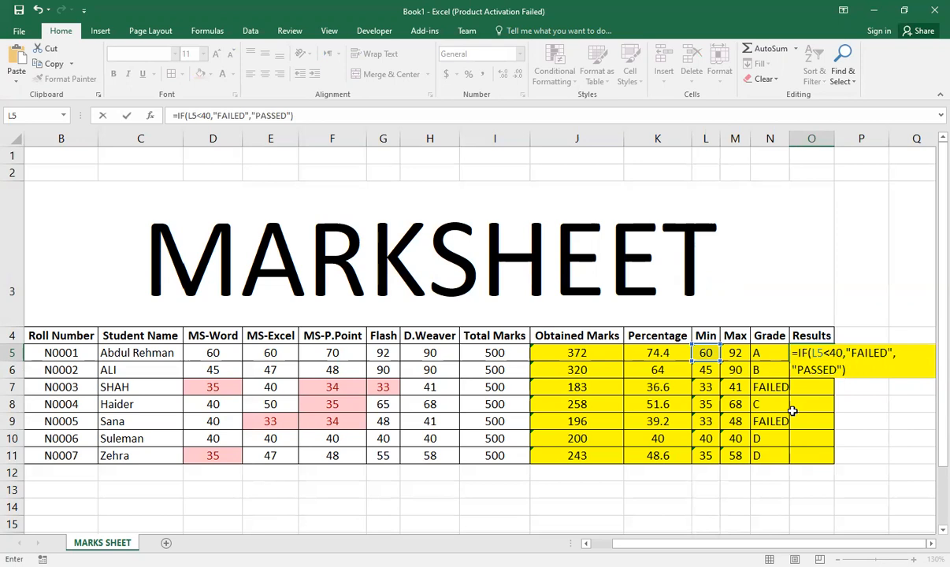
key(Return)
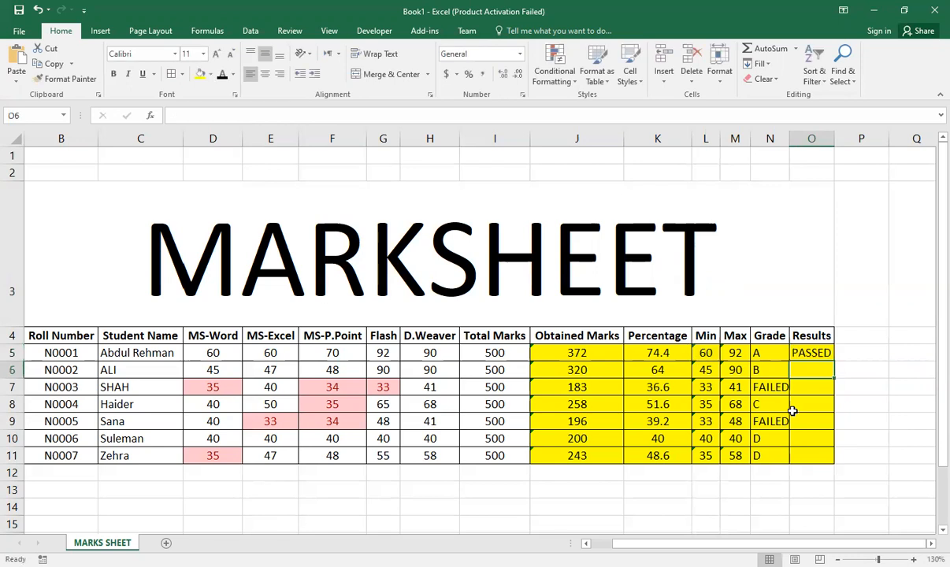
click(831, 354)
drag(834, 361, 829, 471)
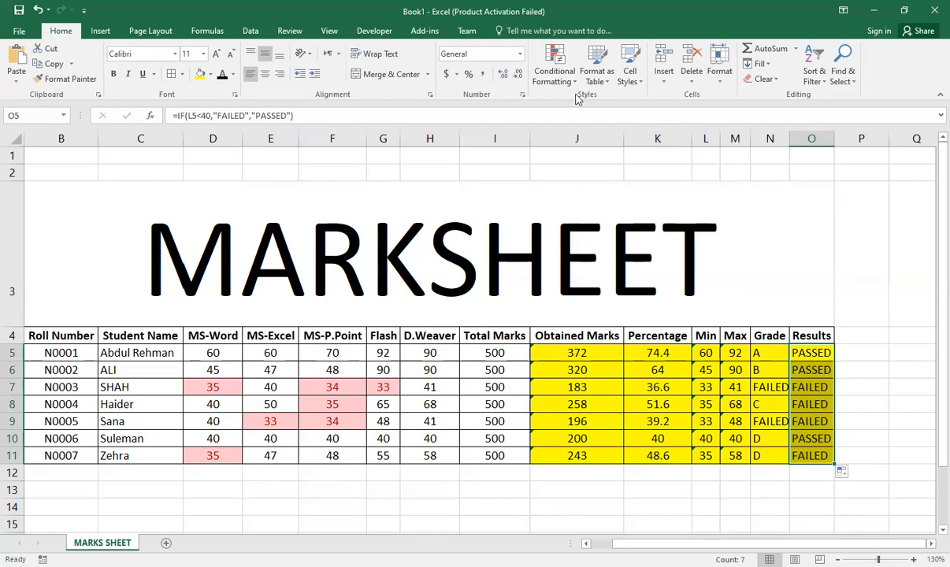
Step: Set up a new conditional formatting rule on the results in O5:O11 for cell values equal to FAILED
click(555, 73)
mouse_move(604, 116)
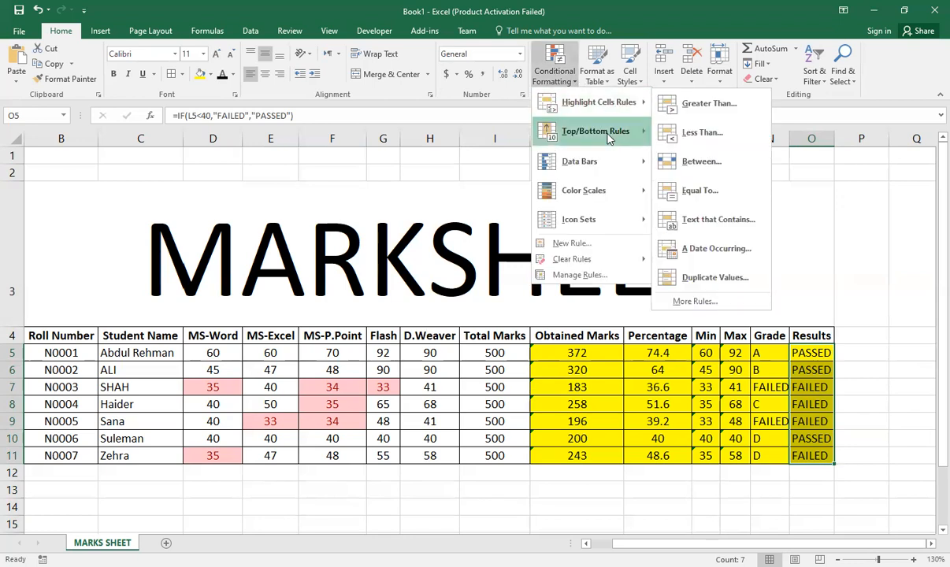
mouse_move(609, 138)
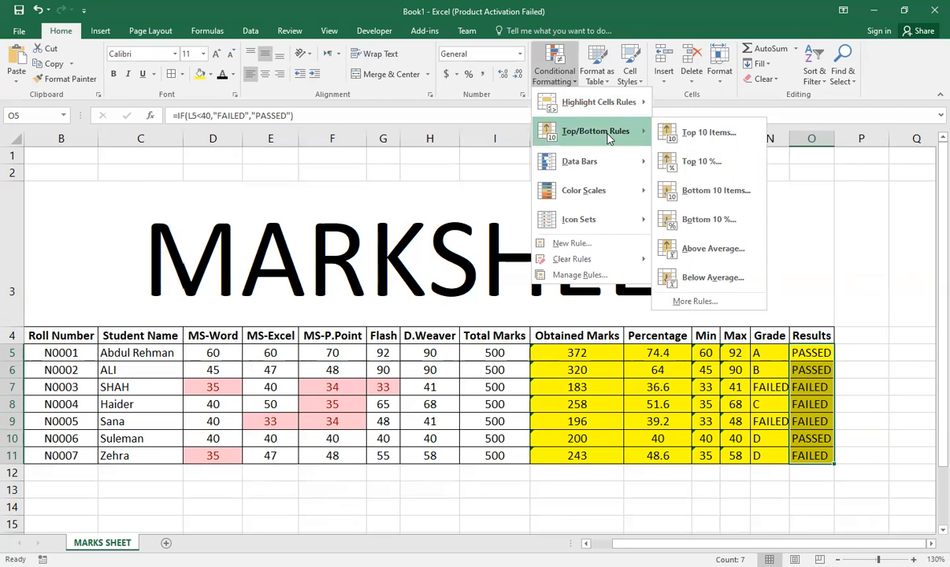
click(593, 246)
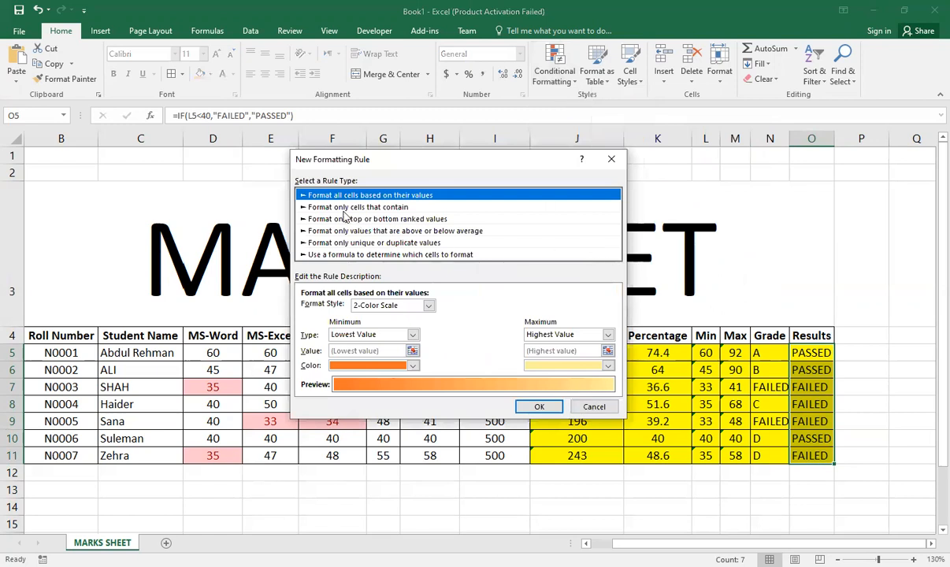
click(385, 208)
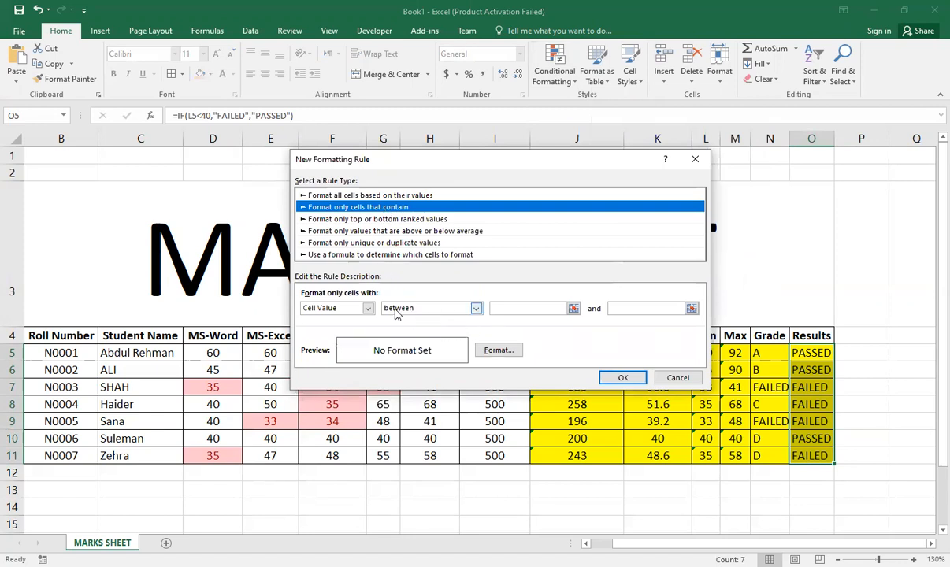
click(476, 308)
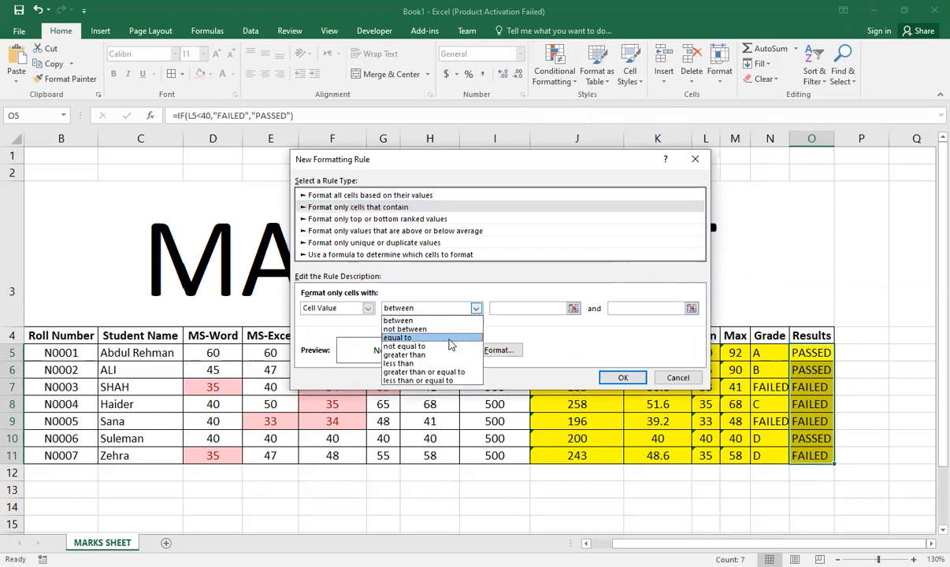
click(449, 338)
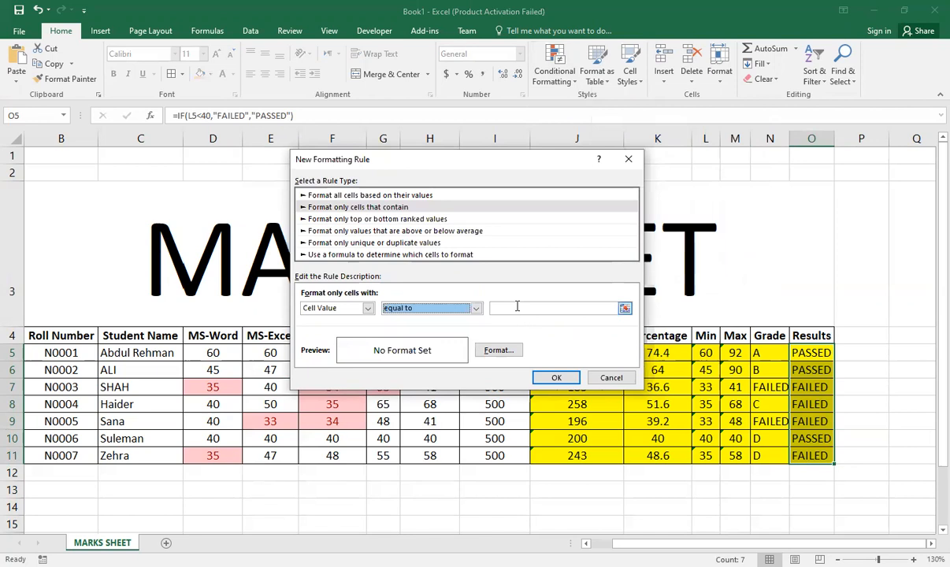
click(517, 307)
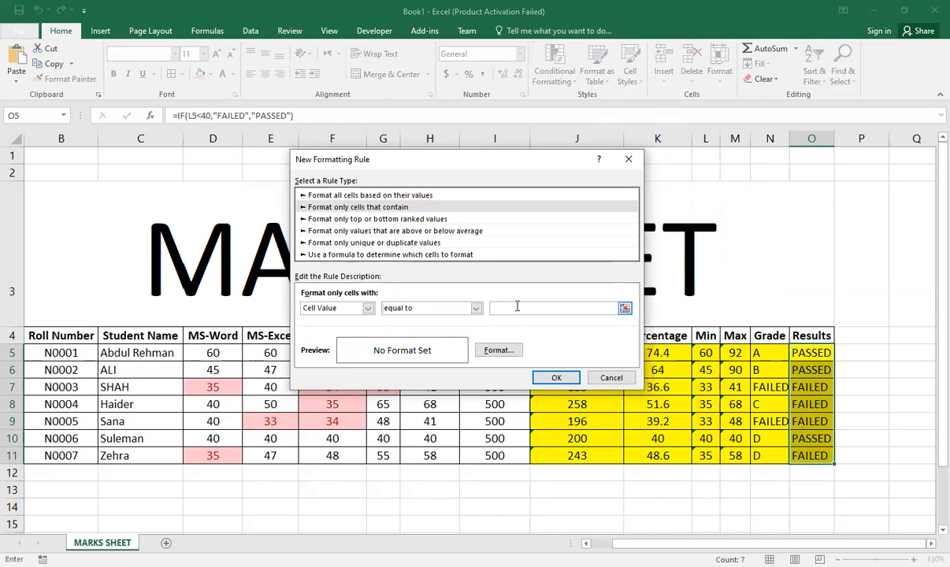
text(FAILED)
Step: Apply the FAILED rule with a red font colour to the Results column, and undo it
click(490, 351)
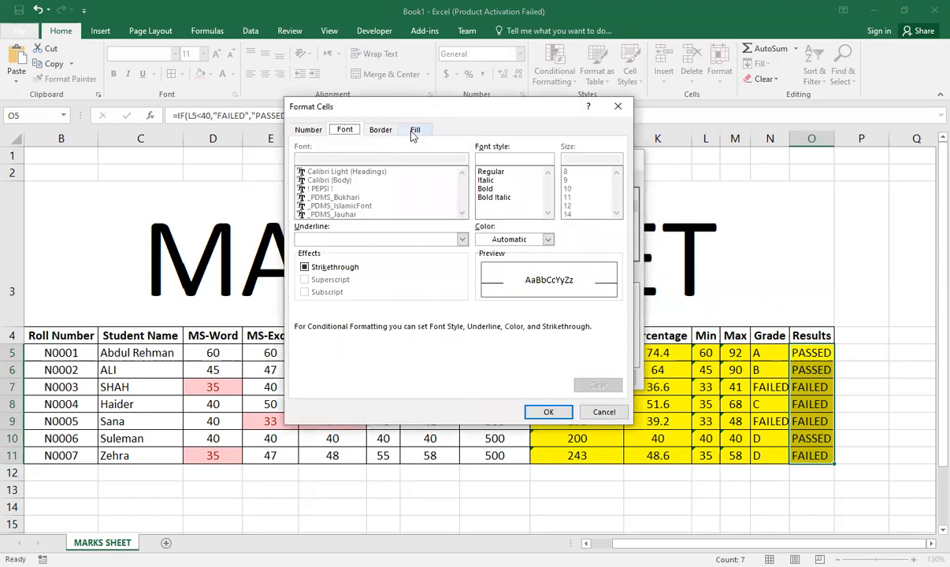
click(507, 241)
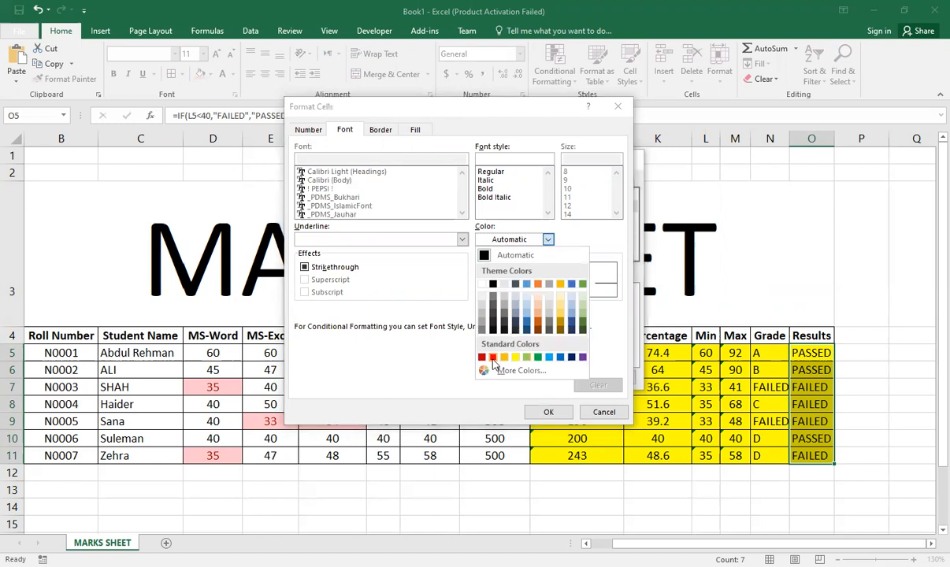
click(492, 358)
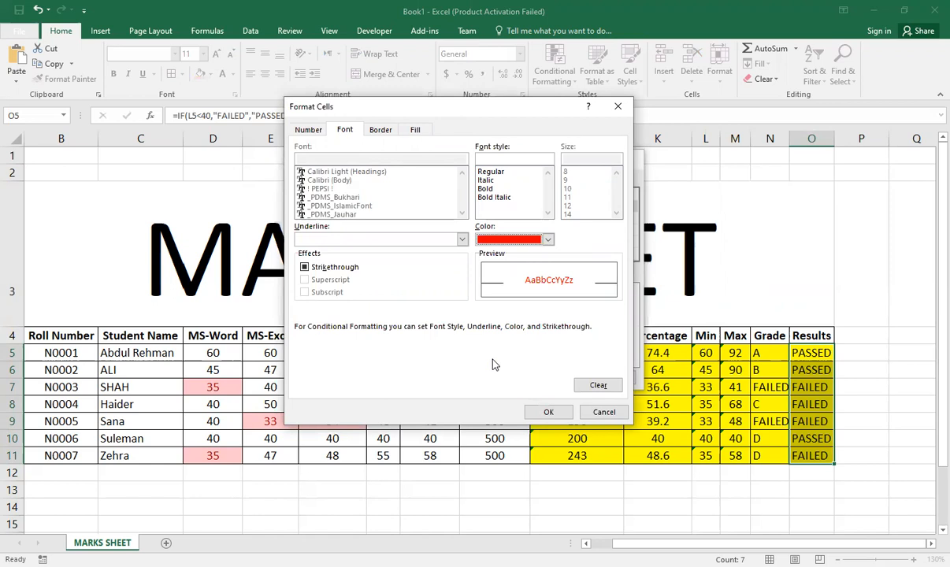
click(549, 414)
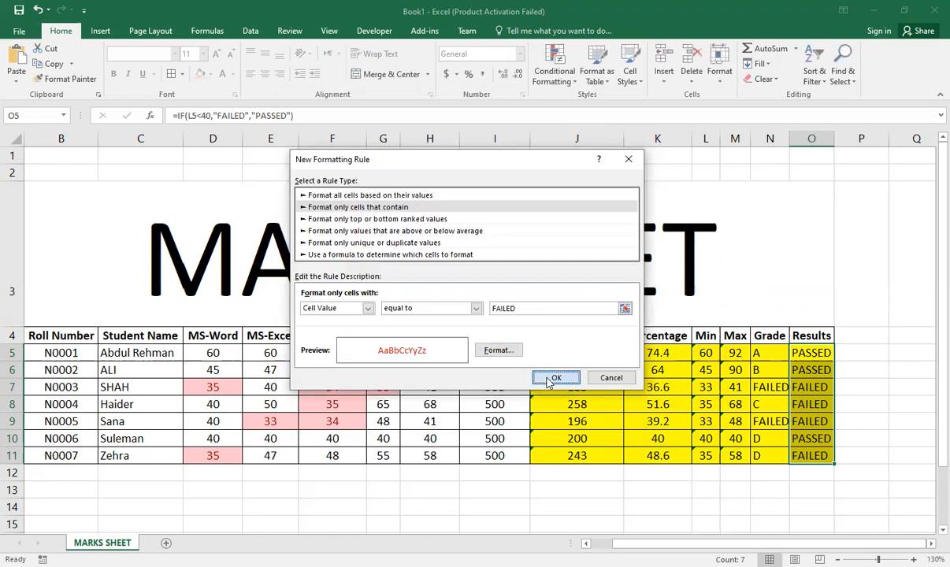
click(551, 380)
click(839, 511)
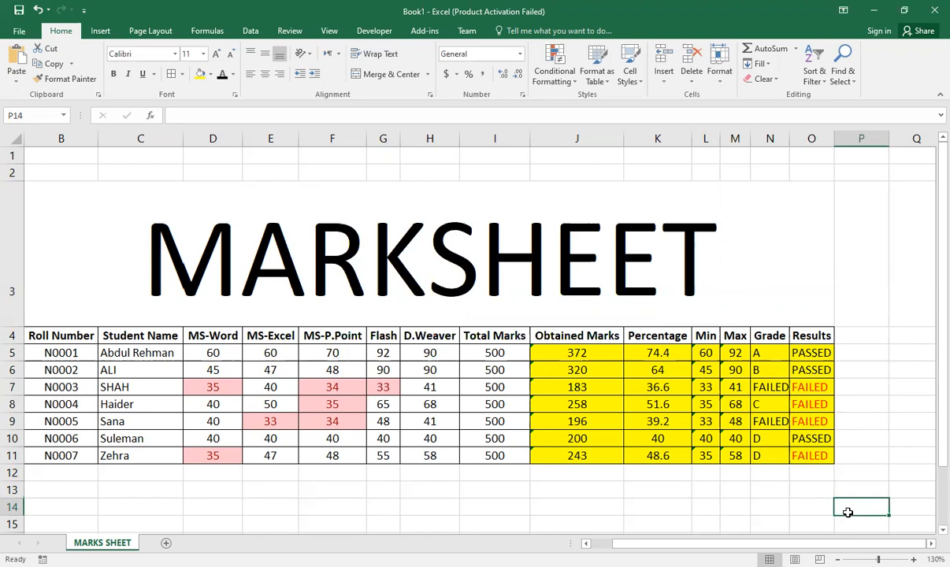
key(ctrl+z)
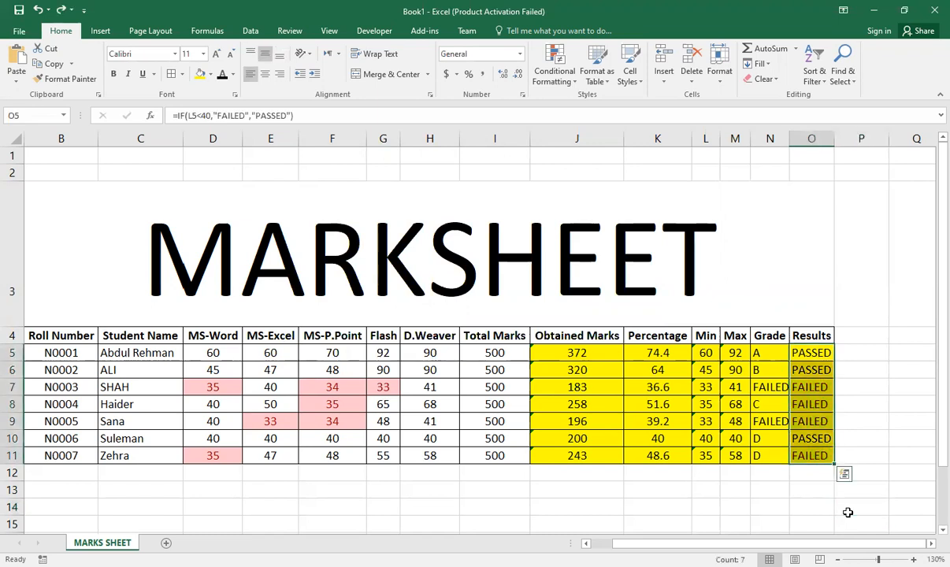
Step: Define another conditional formatting rule for O5:O11 that formats only cells with a value equal to FAILED
drag(811, 353, 808, 456)
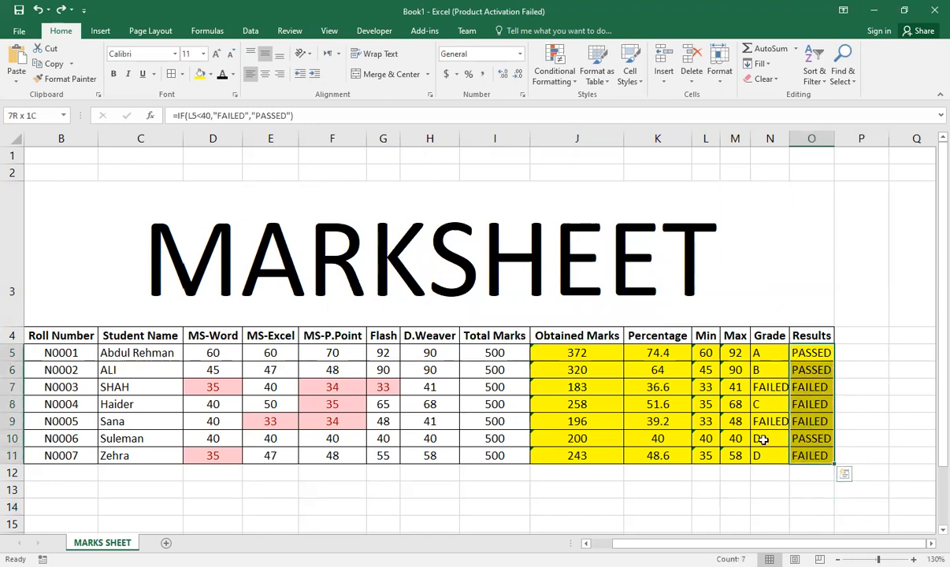
click(572, 82)
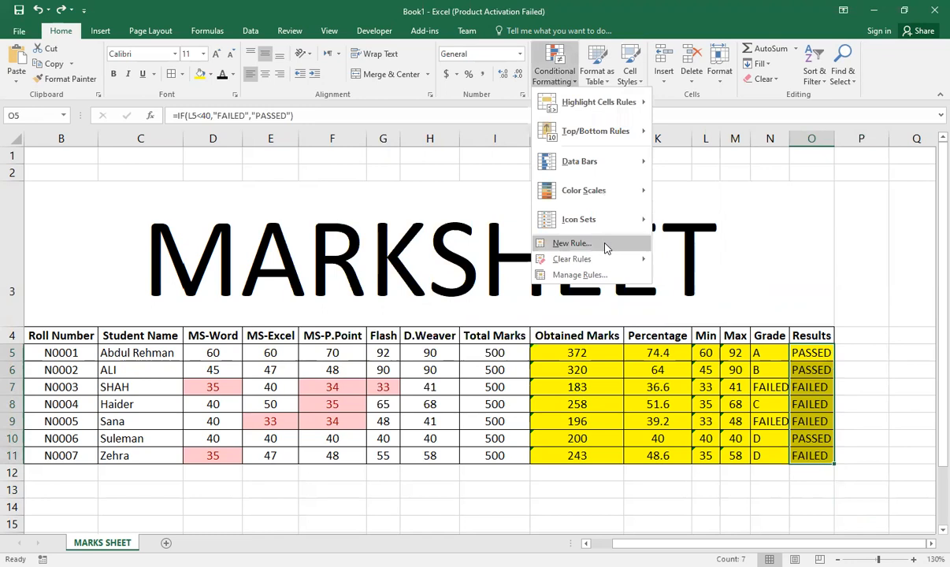
click(607, 246)
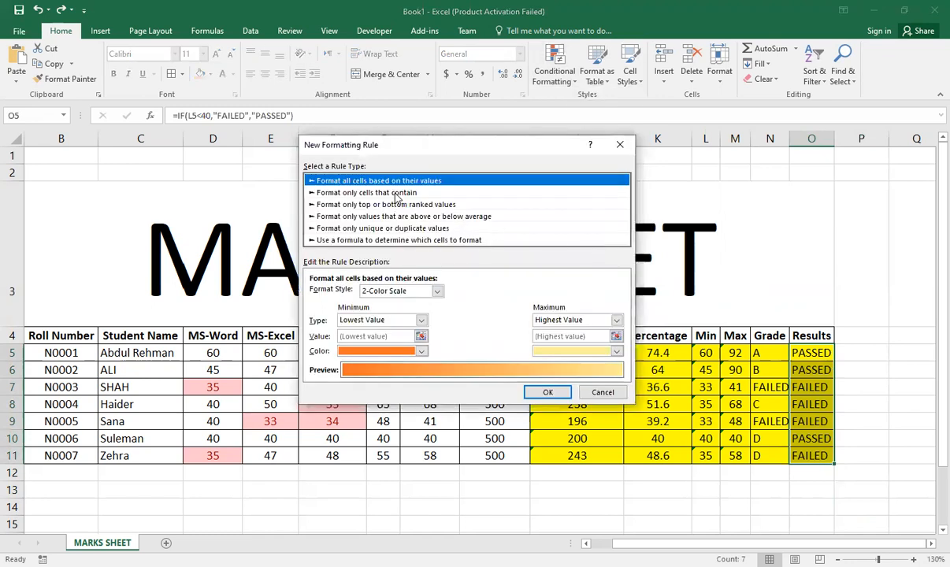
click(398, 193)
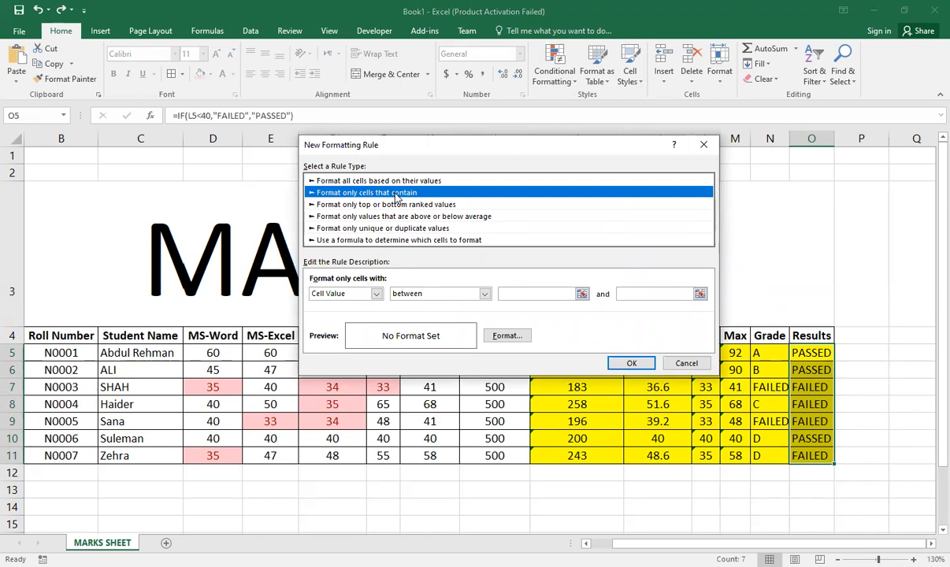
click(417, 293)
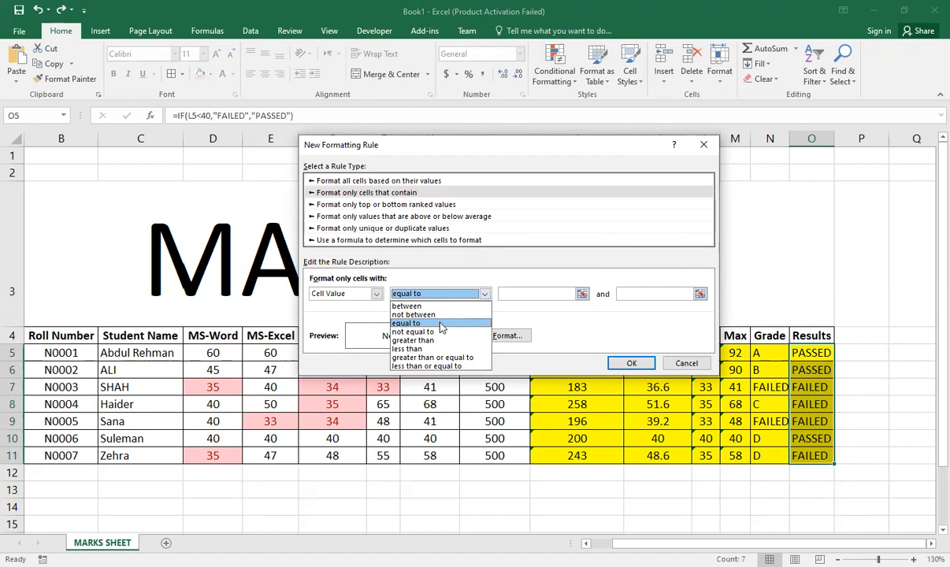
click(440, 324)
click(525, 294)
text(FAILED)
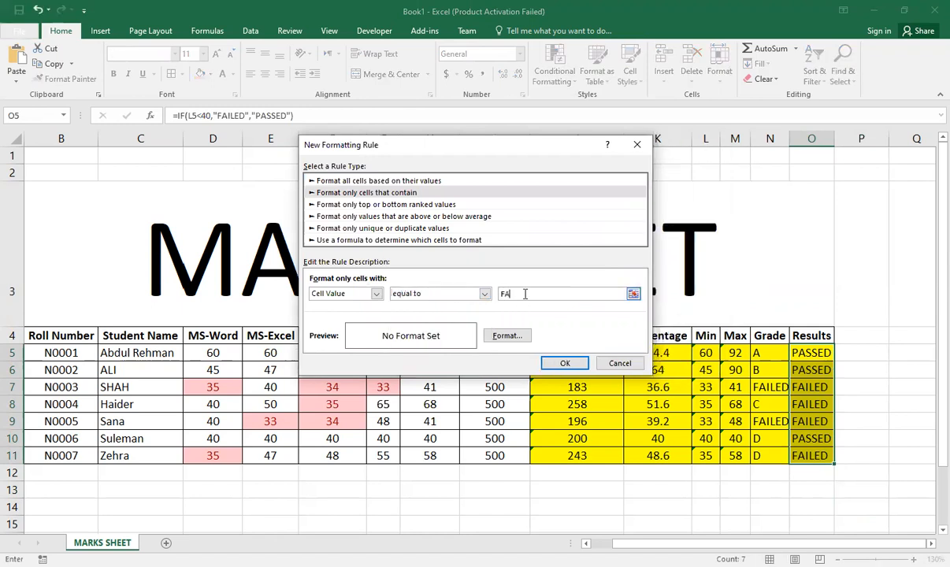
Step: Give the FAILED rule a red font colour and apply it to the Results column
click(509, 336)
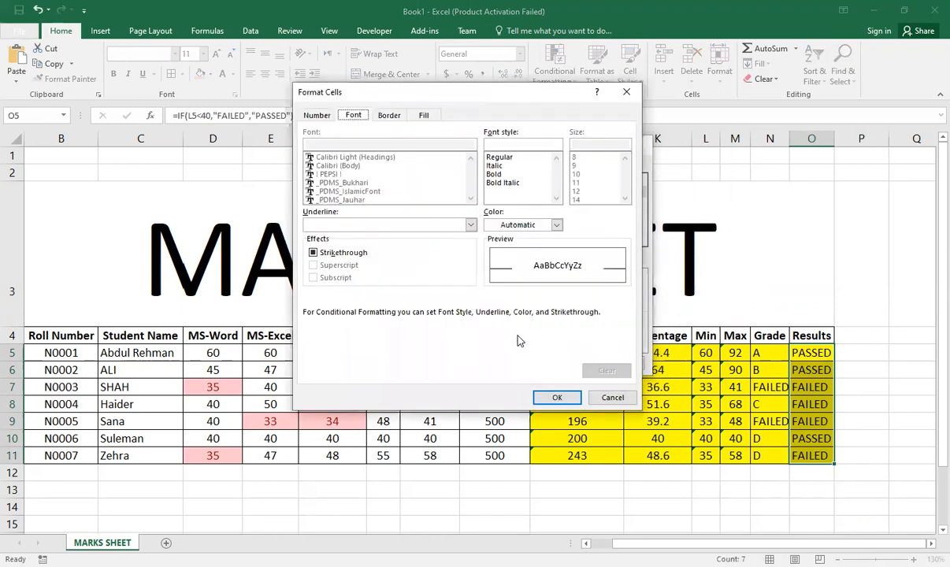
click(512, 226)
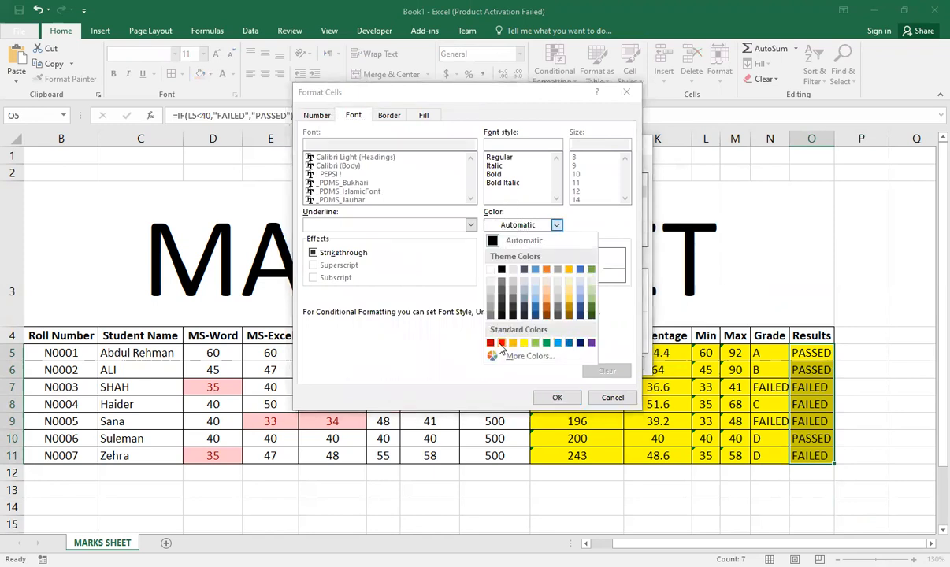
click(501, 343)
click(559, 397)
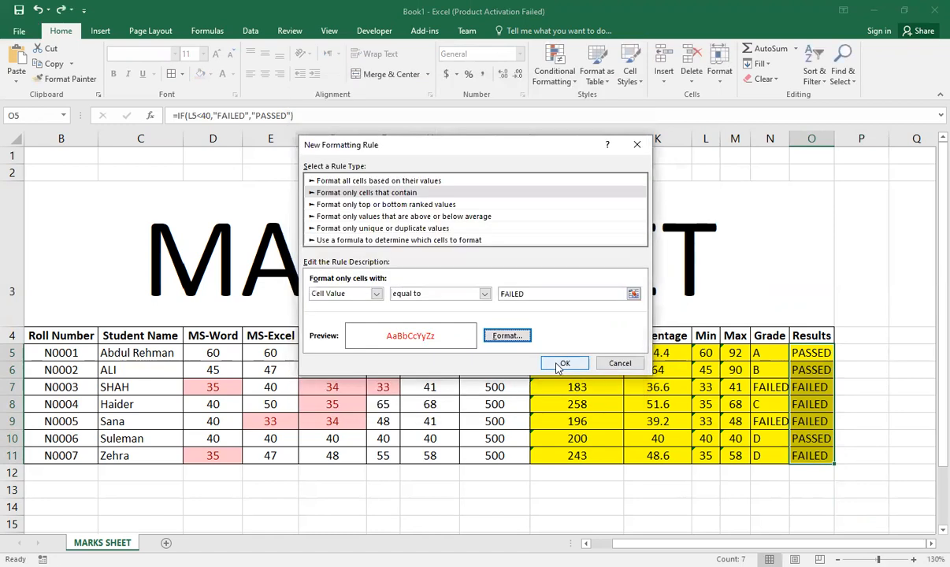
click(556, 364)
click(866, 493)
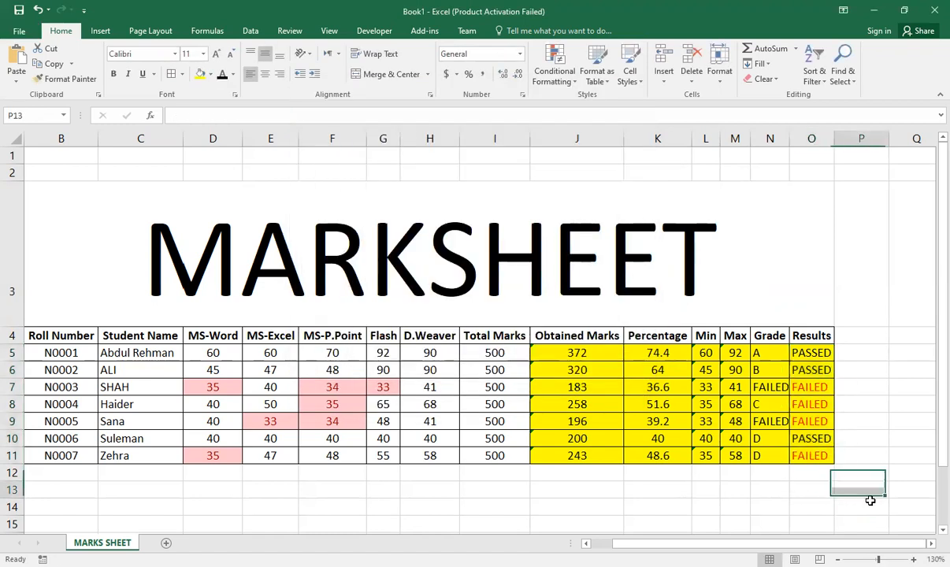
click(586, 544)
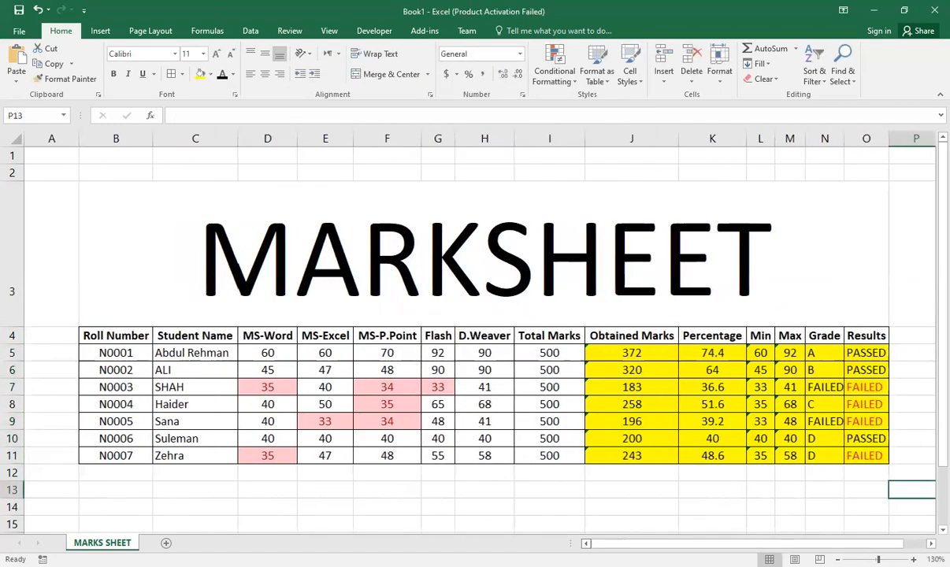